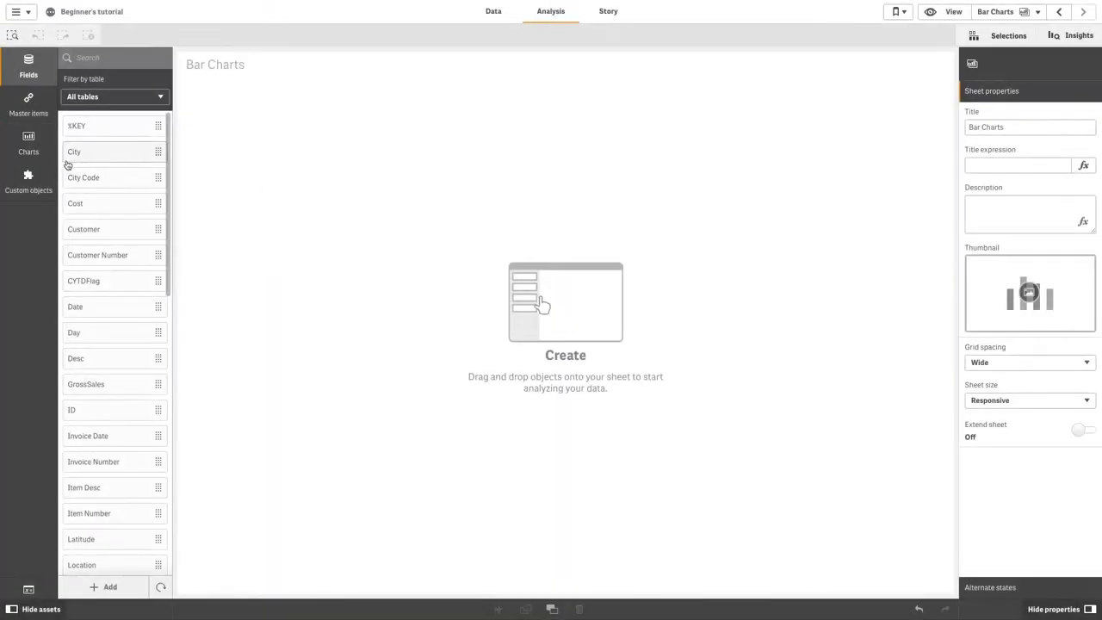
Show the Charts list in the assets panel of the empty Bar Charts sheet
{"action": "left_click", "coordinate": [35, 152]}
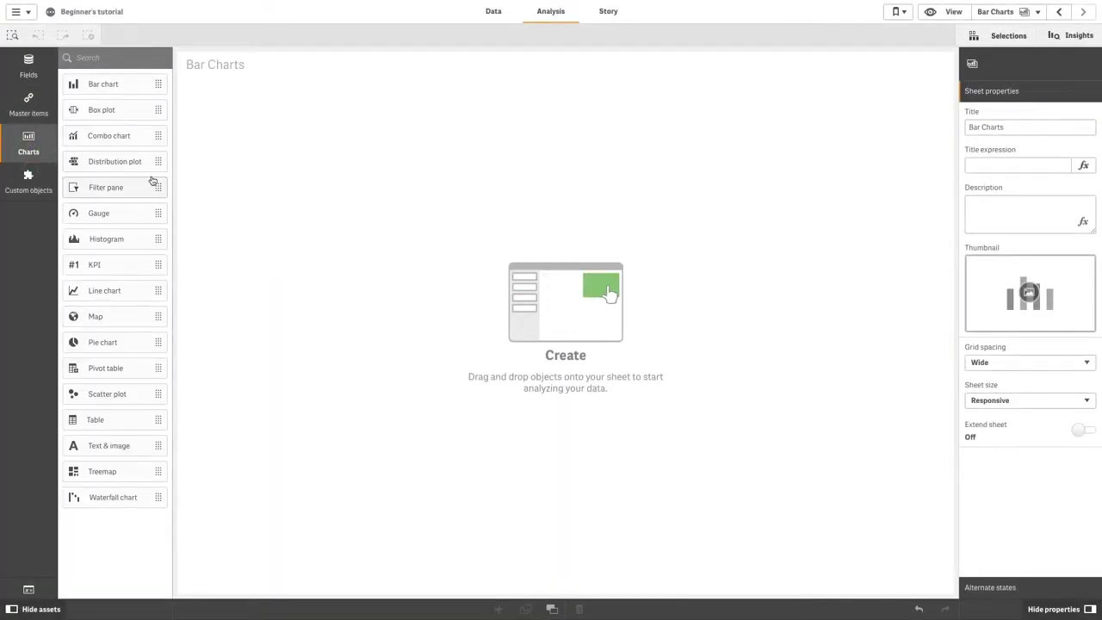
Place a bar chart on the sheet with Customer as dimension and Sales as measure
{"action": "left_click_drag", "start_coordinate": [99, 83], "coordinate": [273, 194]}
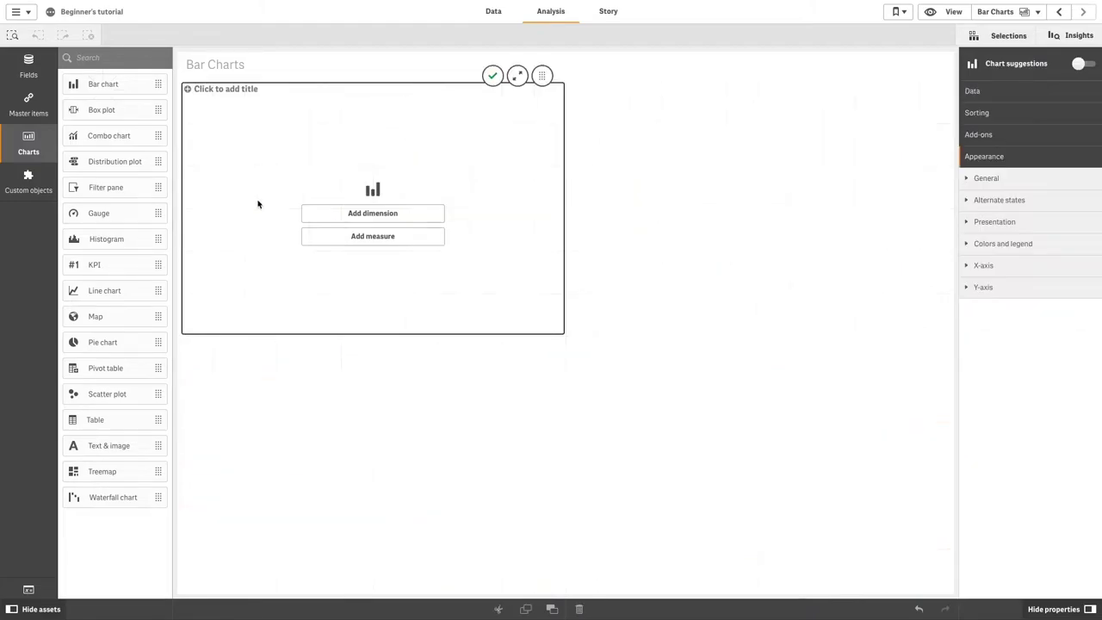
{"action": "left_click", "coordinate": [368, 214]}
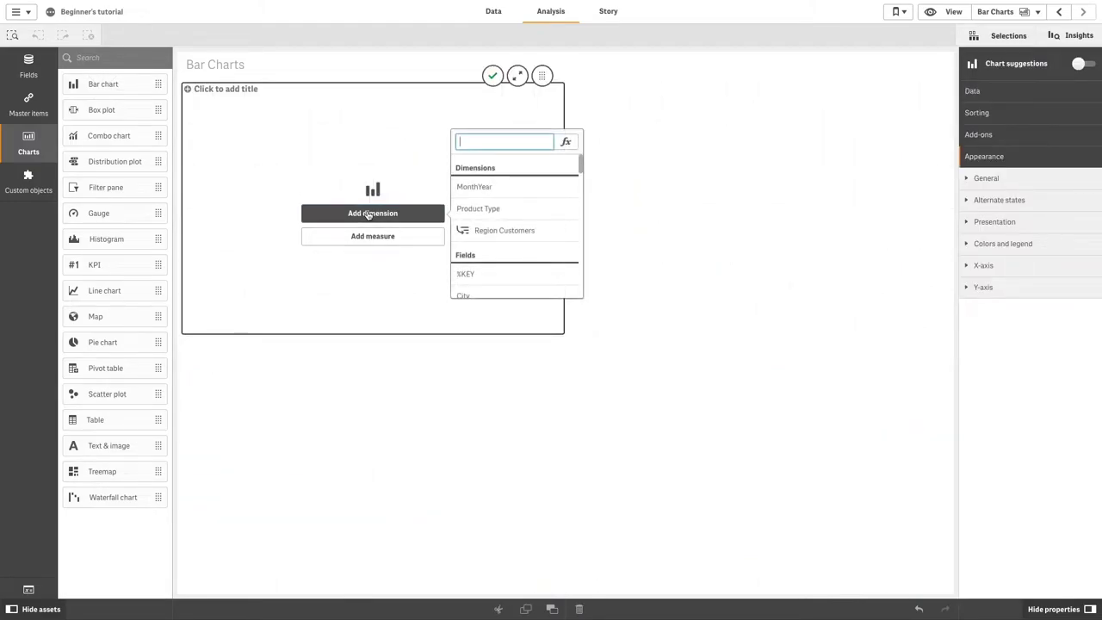
{"action": "type", "text": "Custome"}
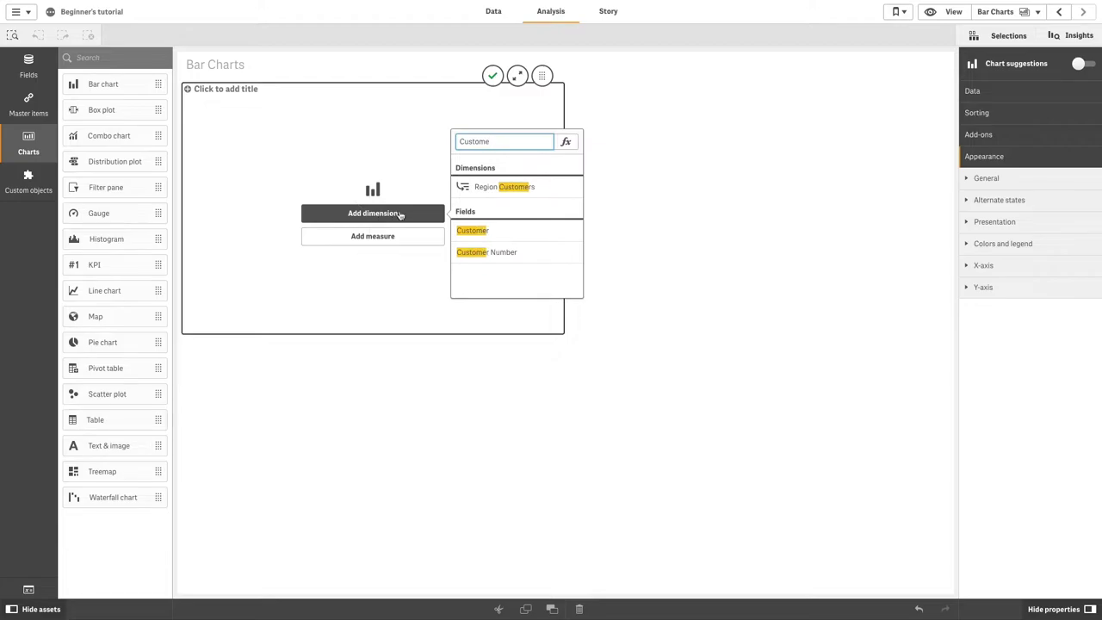
{"action": "left_click", "coordinate": [472, 230]}
{"action": "left_click", "coordinate": [407, 238]}
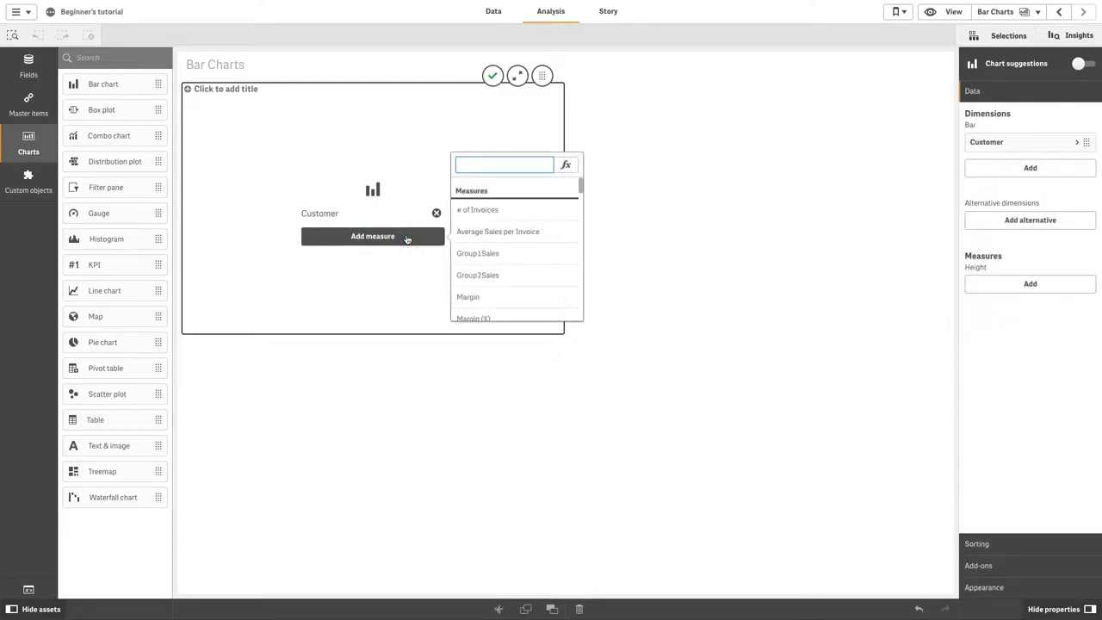
{"action": "type", "text": "Sales"}
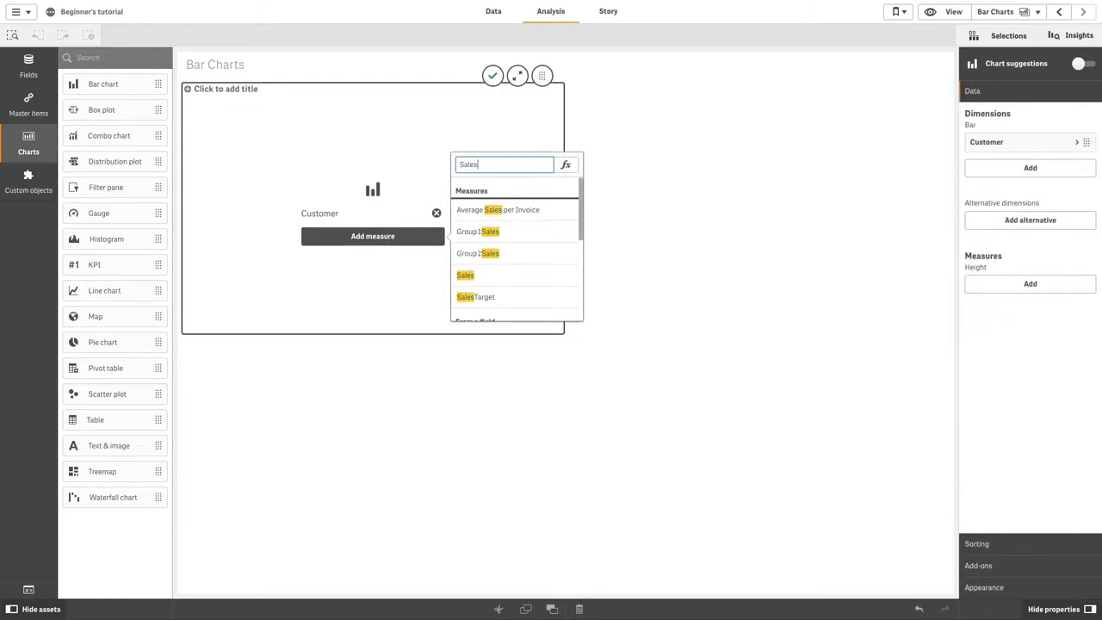
{"action": "left_click", "coordinate": [468, 276]}
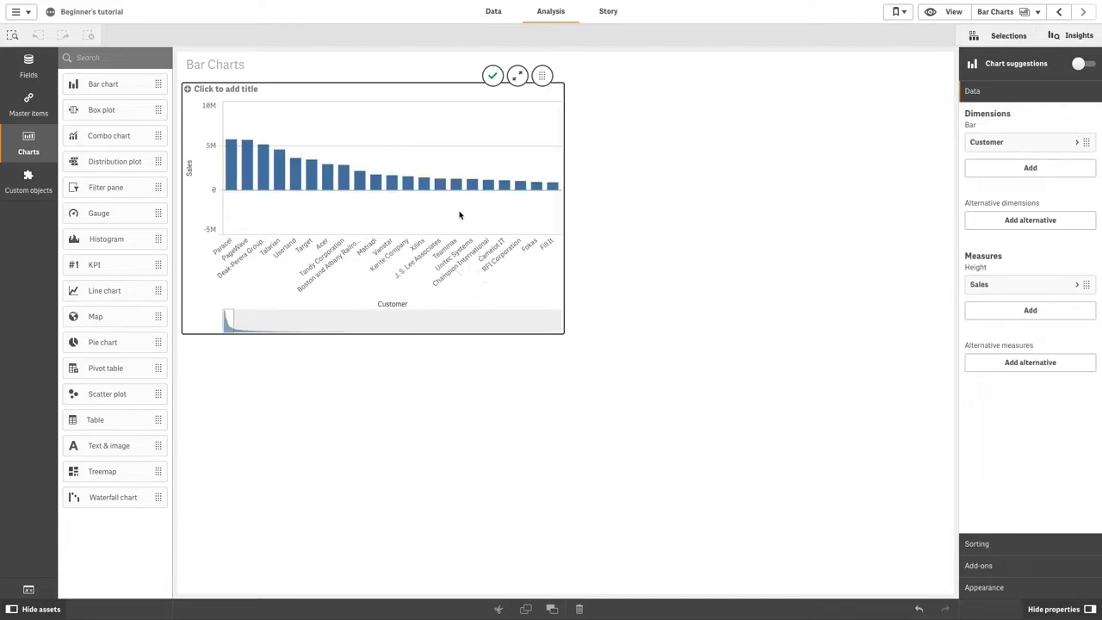
Limit Customer to a fixed Top 5, excluding null values and the Others bar
{"action": "left_click", "coordinate": [990, 145]}
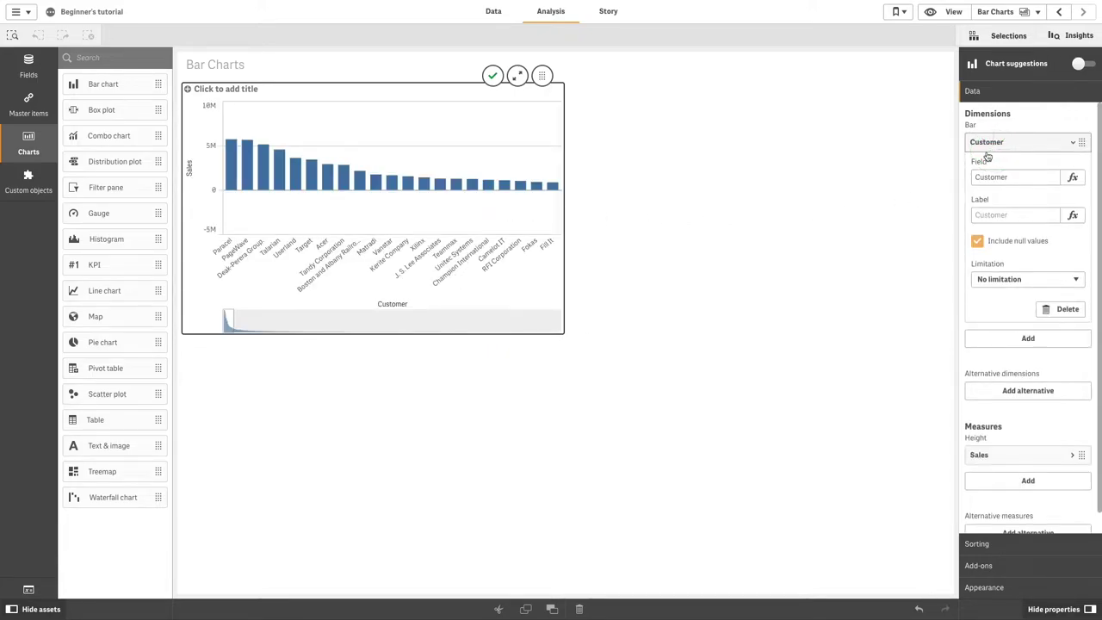
{"action": "left_click", "coordinate": [978, 240]}
{"action": "left_click", "coordinate": [1005, 279]}
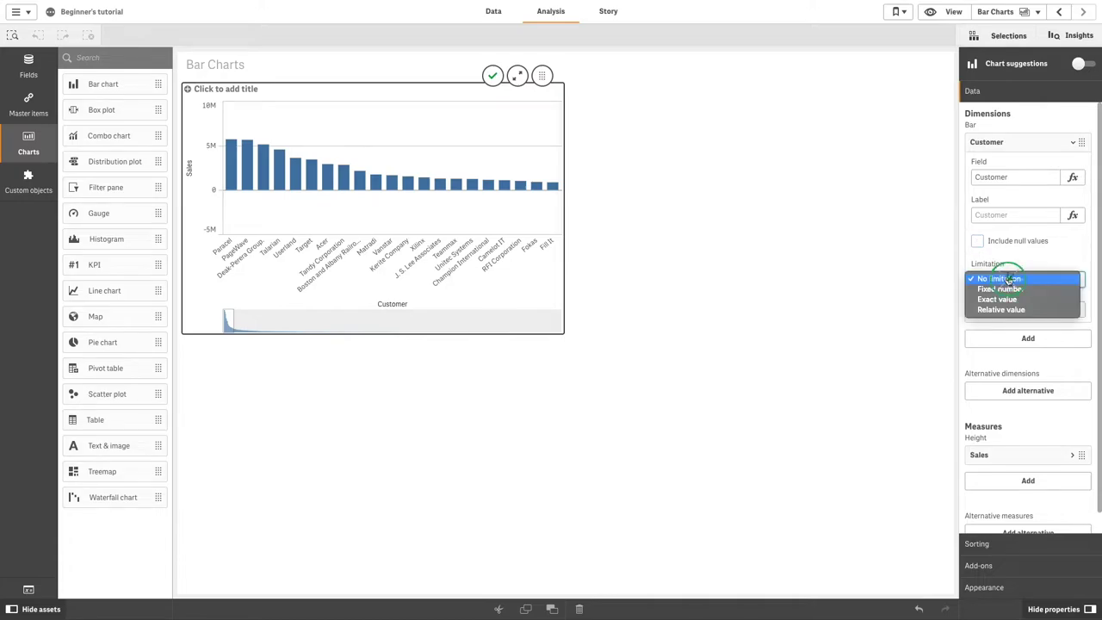
{"action": "left_click", "coordinate": [1002, 290]}
{"action": "double_click", "coordinate": [989, 327]}
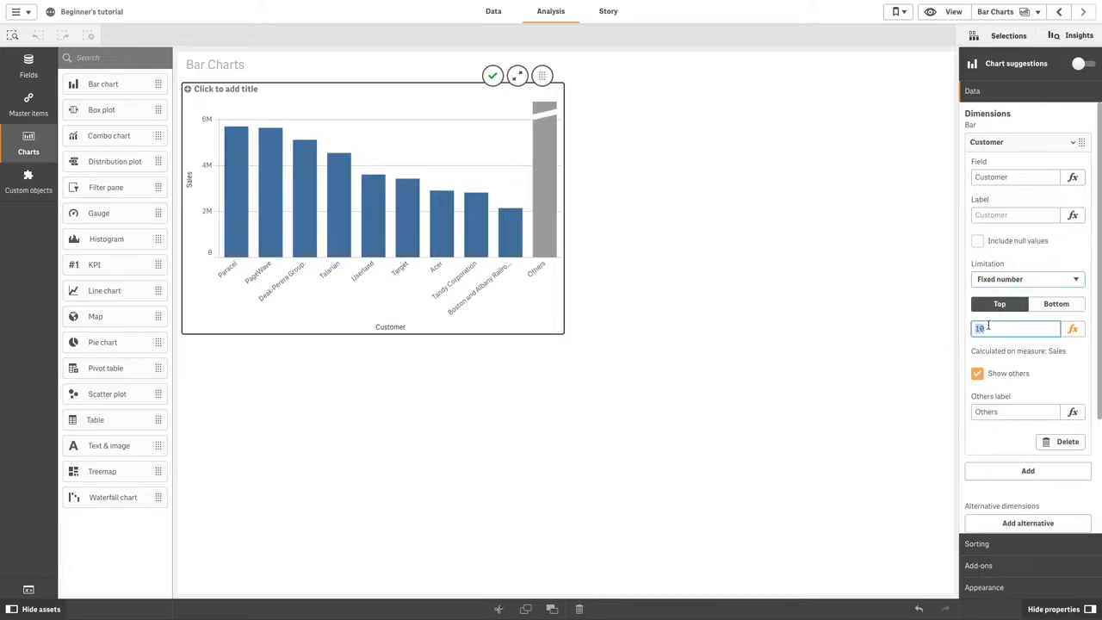
{"action": "type", "text": "5"}
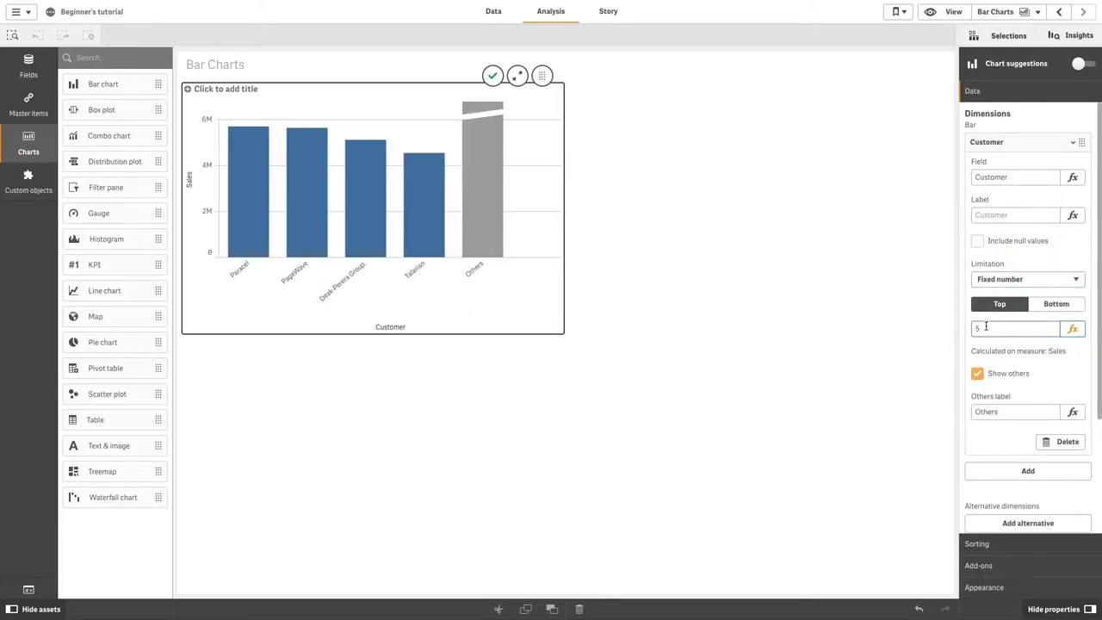
{"action": "left_click", "coordinate": [978, 373]}
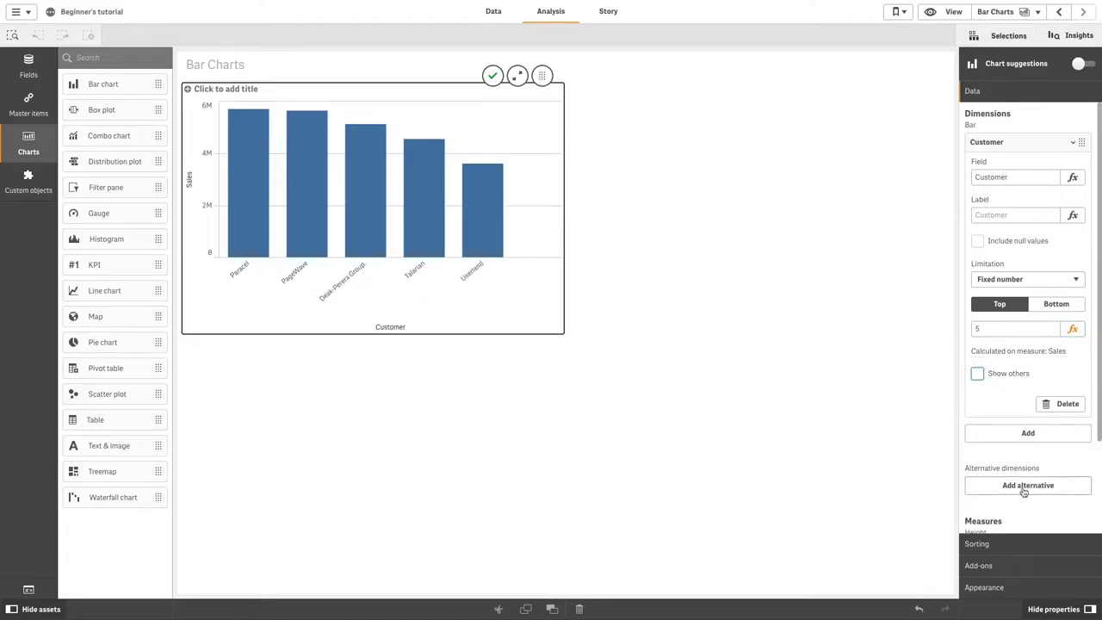
Title the chart 'Top 5 Customers'
{"action": "left_click", "coordinate": [990, 587]}
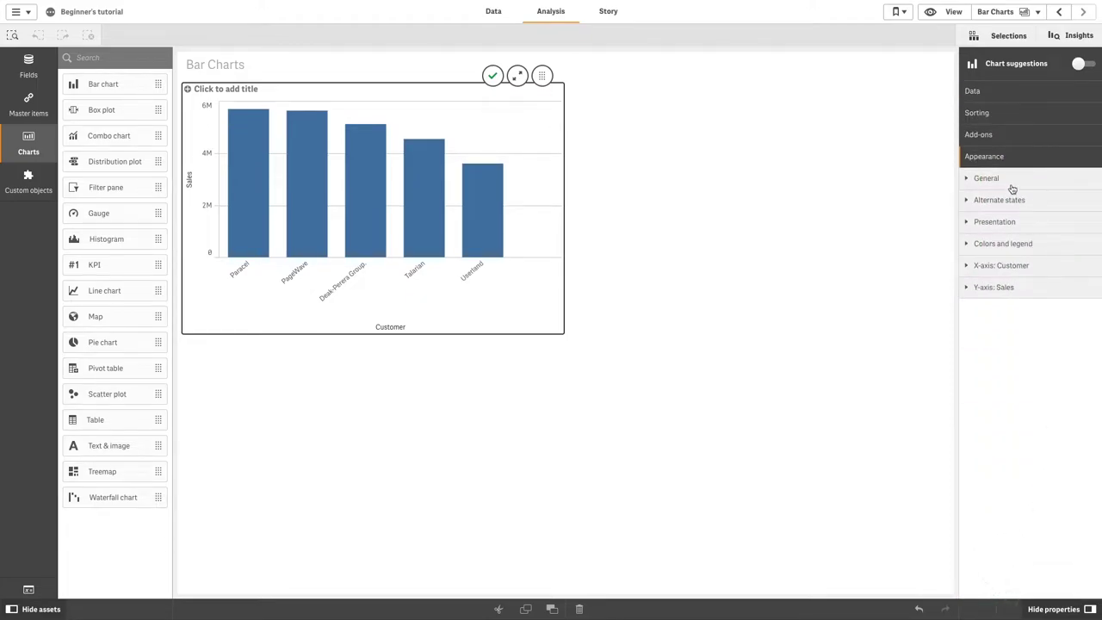
{"action": "left_click", "coordinate": [1011, 180]}
{"action": "left_click", "coordinate": [990, 247]}
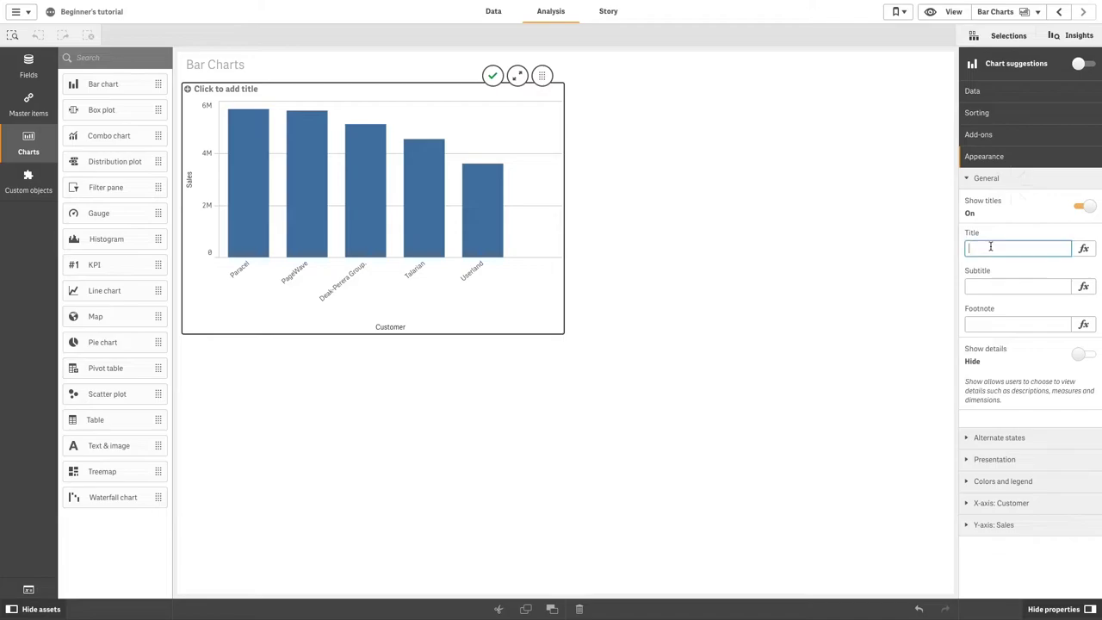
{"action": "type", "text": "Top 5 Customers"}
{"action": "key", "text": "Tab"}
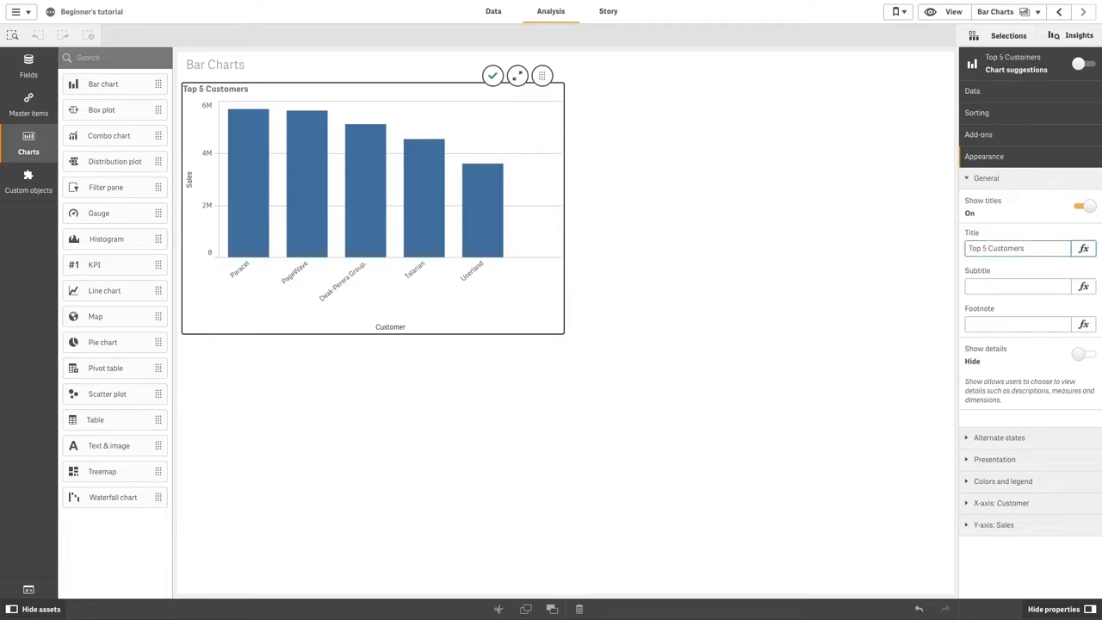
Make the bars horizontal and turn on value labels
{"action": "left_click", "coordinate": [999, 460]}
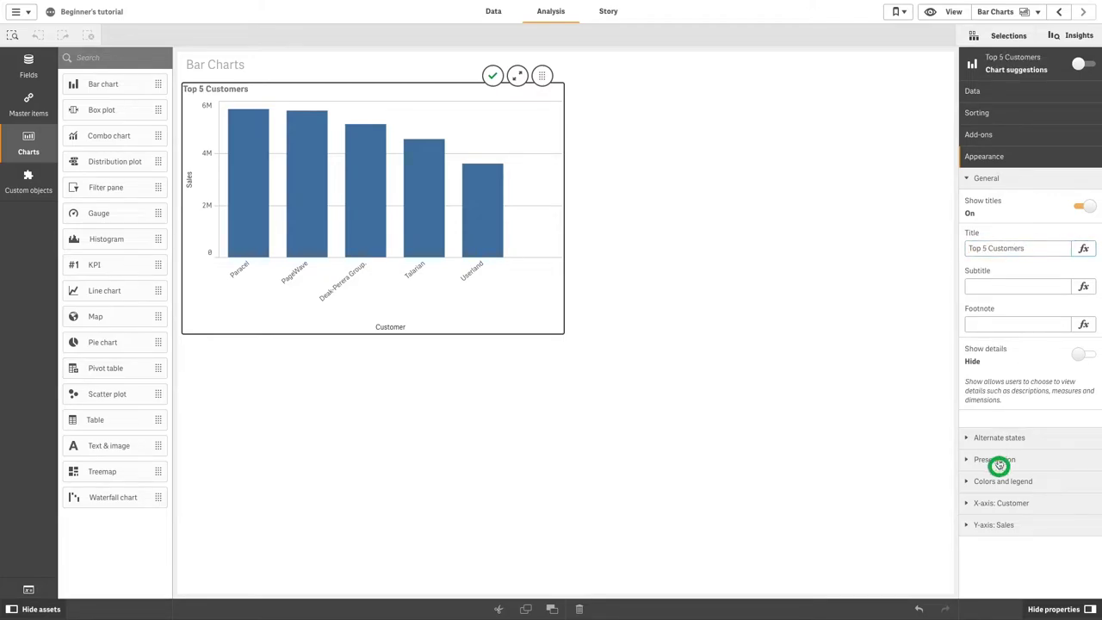
{"action": "left_click", "coordinate": [1052, 492]}
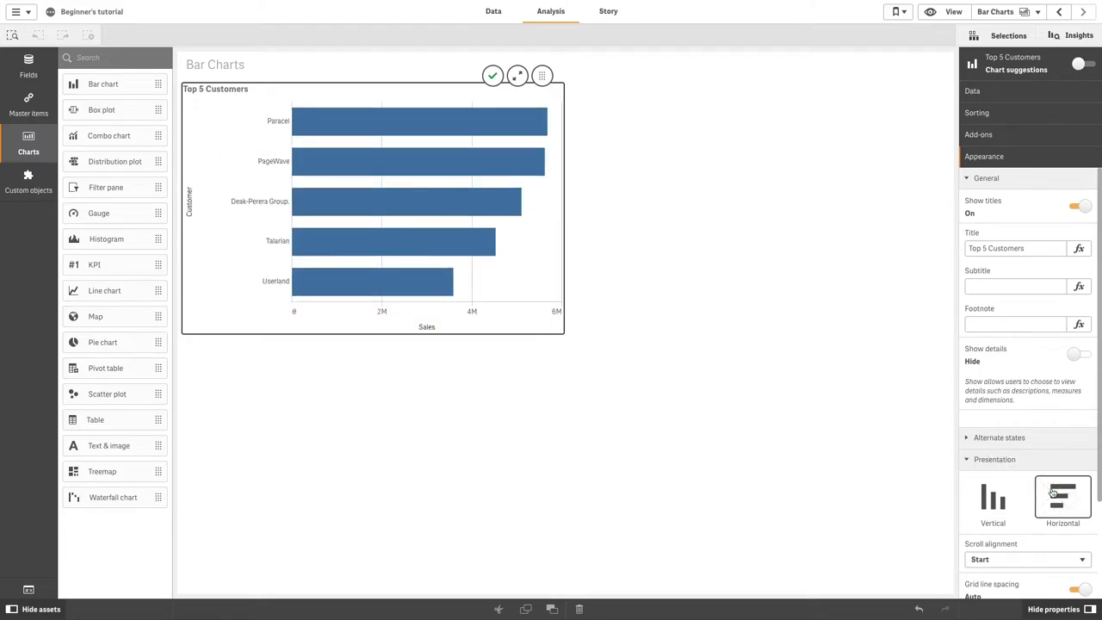
{"action": "scroll", "coordinate": [1098, 484], "scroll_direction": "down", "scroll_amount": 2}
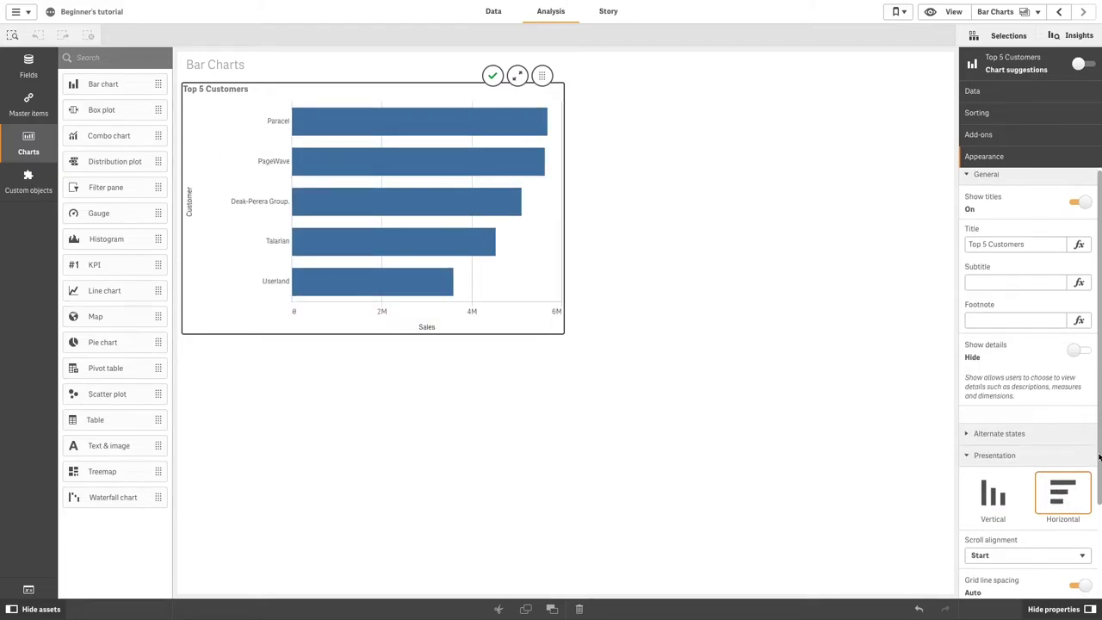
{"action": "scroll", "coordinate": [1098, 485], "scroll_direction": "down", "scroll_amount": 3}
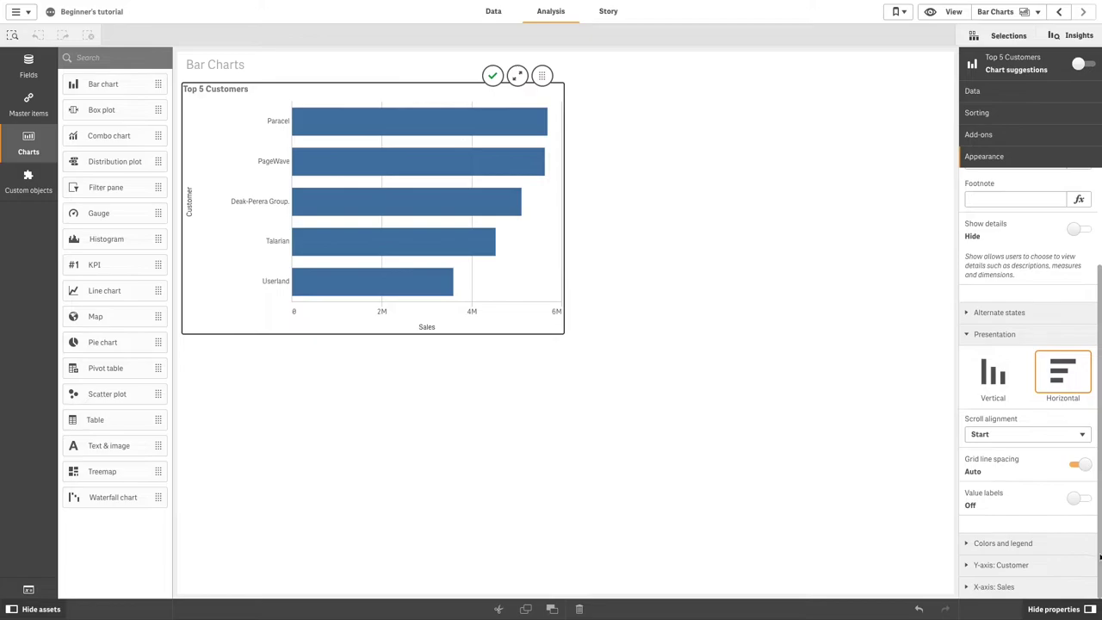
{"action": "left_click", "coordinate": [1078, 499]}
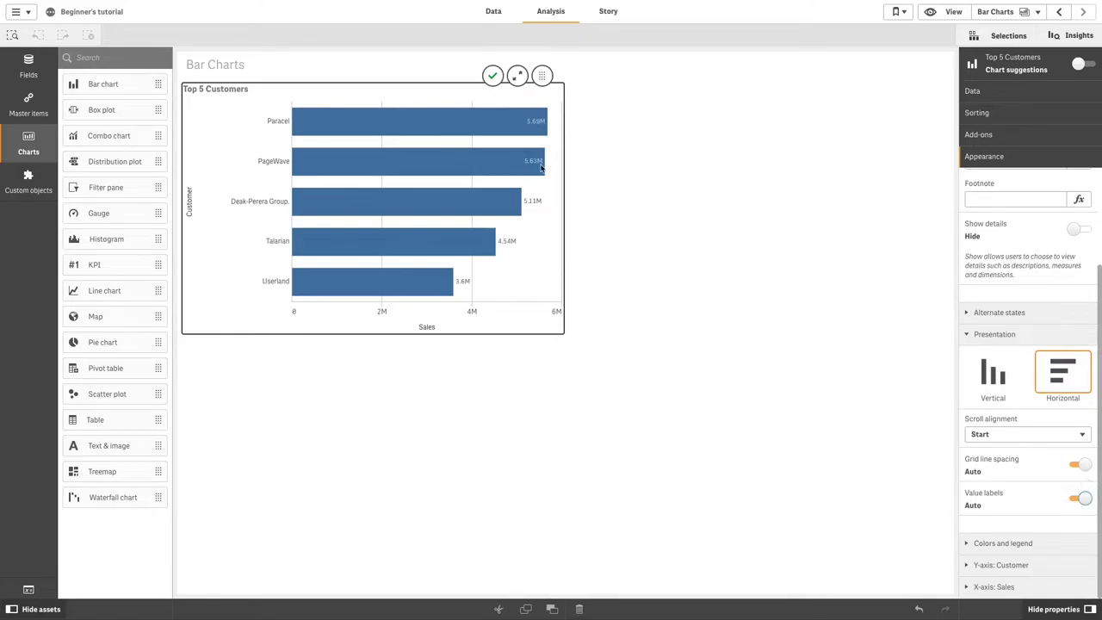
Set custom bar colours by measure, colouring by Sales
{"action": "left_click", "coordinate": [1033, 544]}
{"action": "left_click", "coordinate": [1076, 572]}
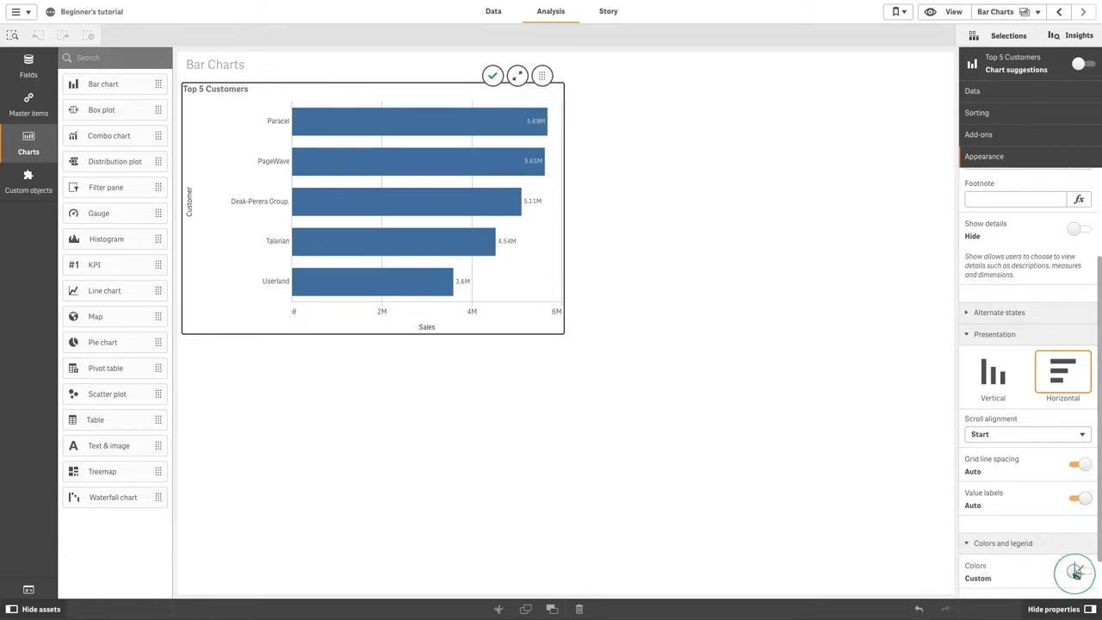
{"action": "left_click", "coordinate": [1064, 547]}
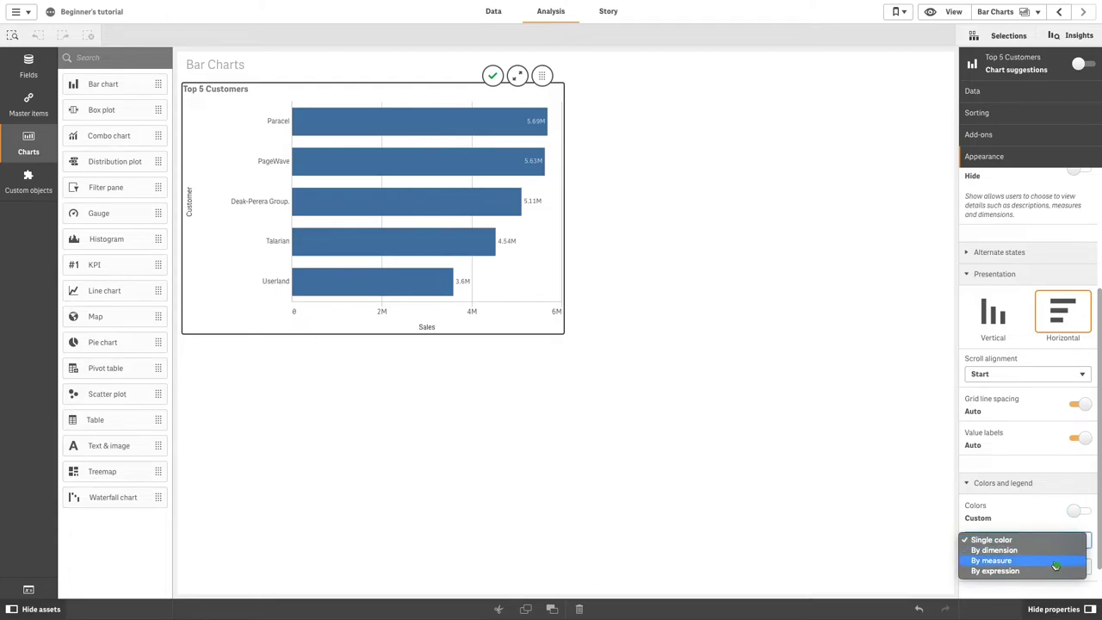
{"action": "left_click", "coordinate": [1056, 561]}
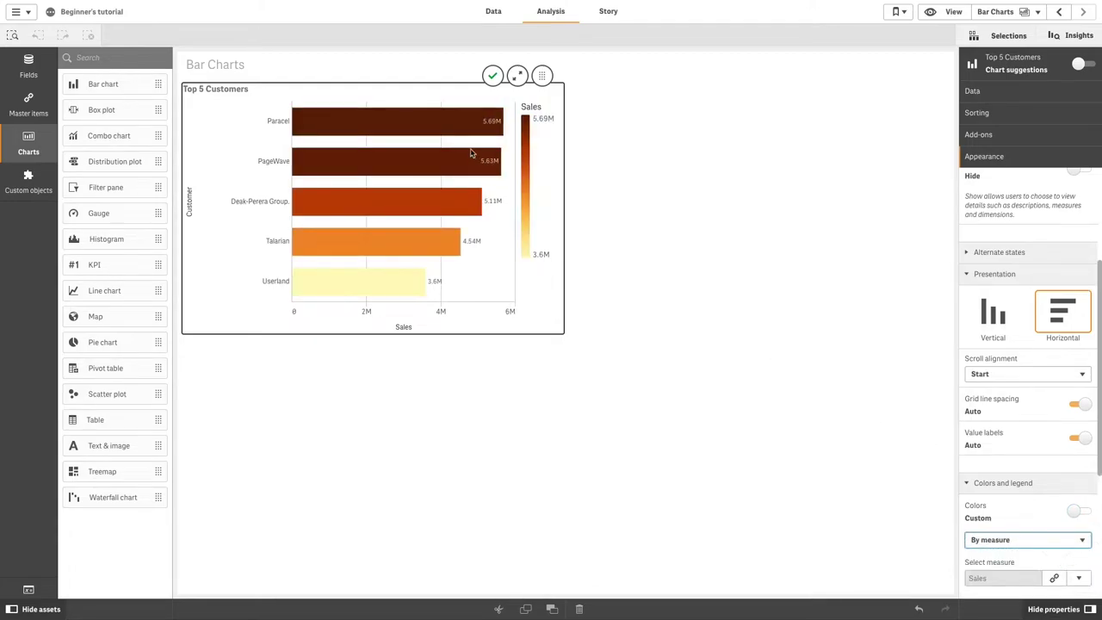
Add a second bar chart beside the first with Product Group dimension and Sales and Margin measures
{"action": "left_click_drag", "start_coordinate": [141, 90], "coordinate": [694, 221]}
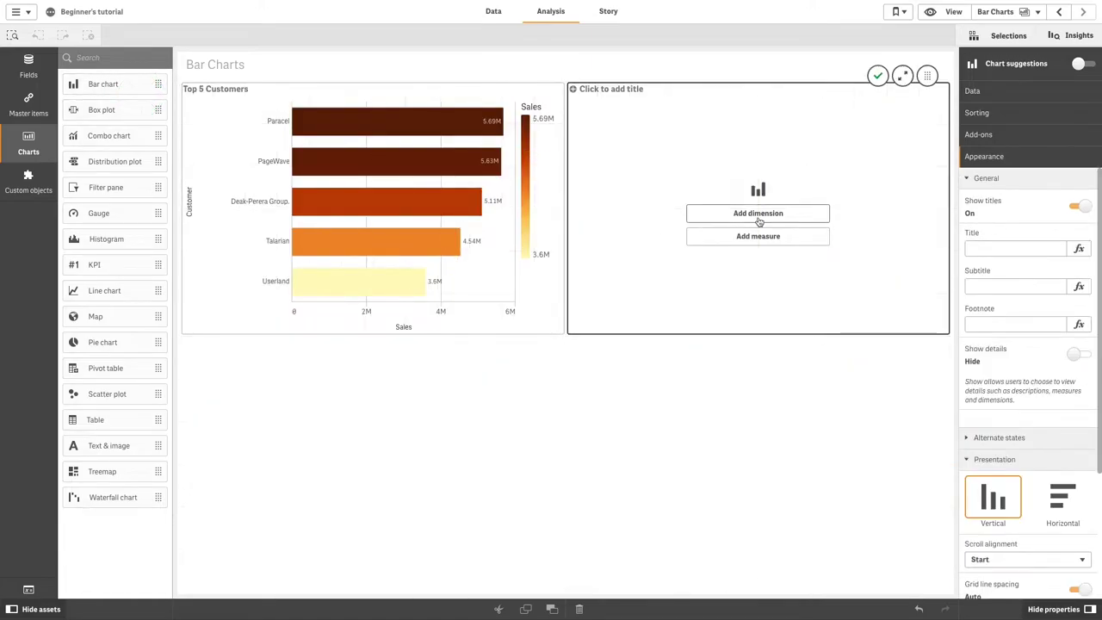
{"action": "left_click", "coordinate": [758, 215]}
{"action": "type", "text": "Produ"}
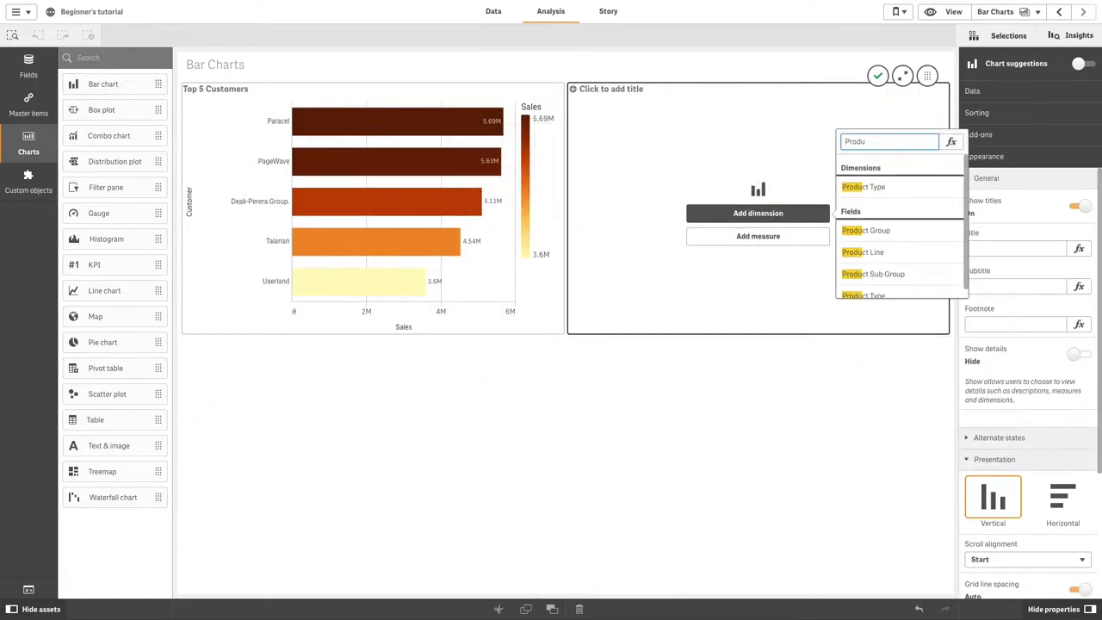
{"action": "left_click", "coordinate": [866, 230]}
{"action": "left_click", "coordinate": [793, 241]}
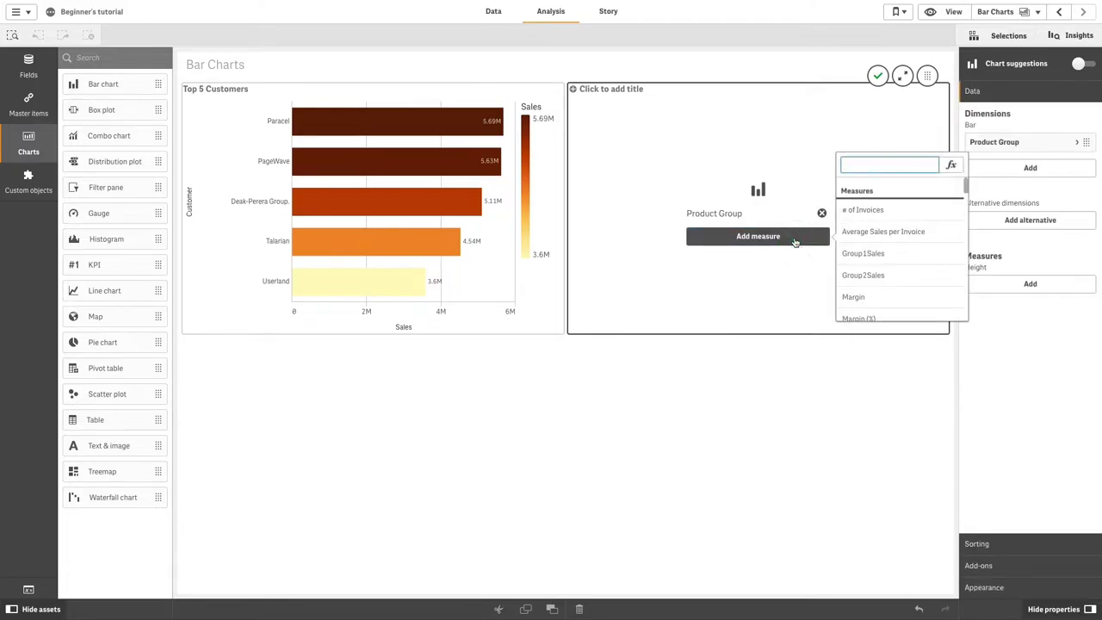
{"action": "type", "text": "sa"}
{"action": "left_click", "coordinate": [847, 266]}
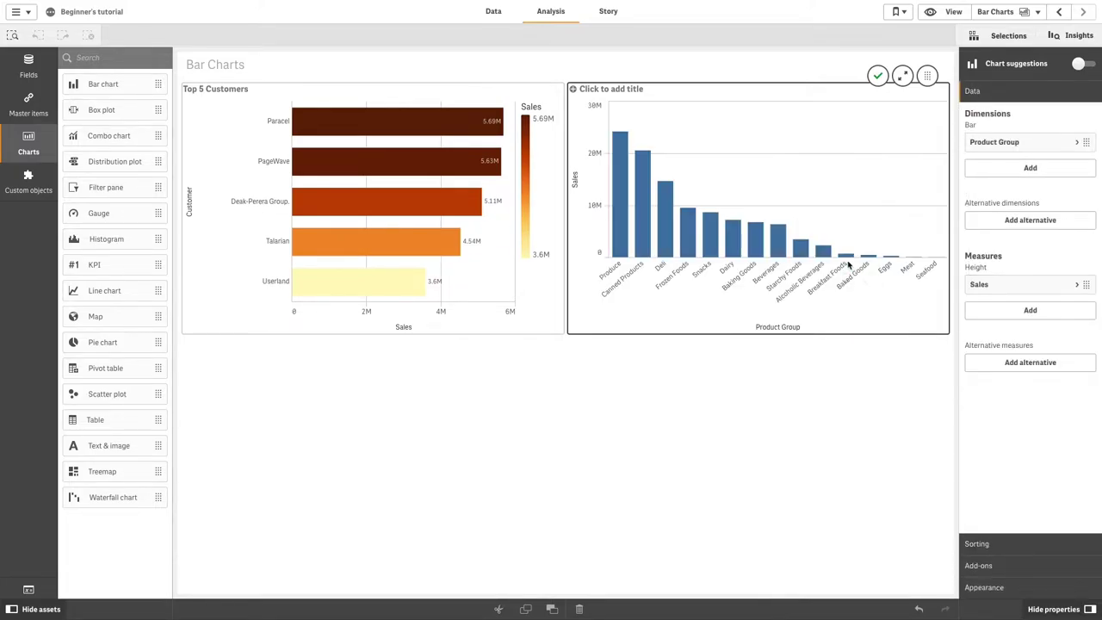
{"action": "left_click", "coordinate": [1030, 314]}
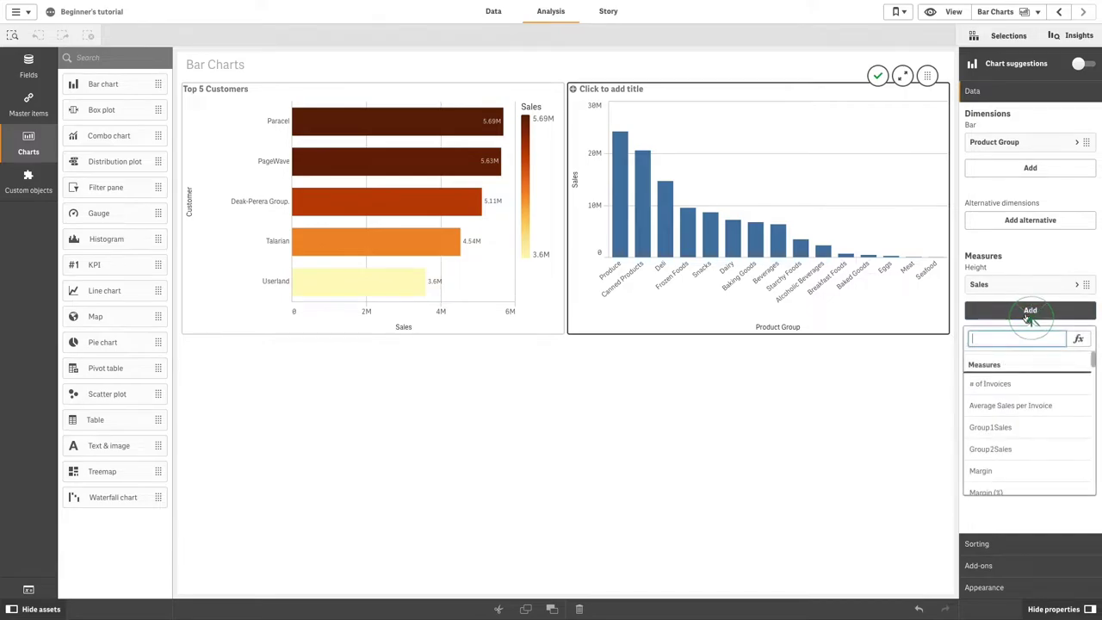
{"action": "type", "text": "Mar"}
{"action": "left_click", "coordinate": [1038, 384]}
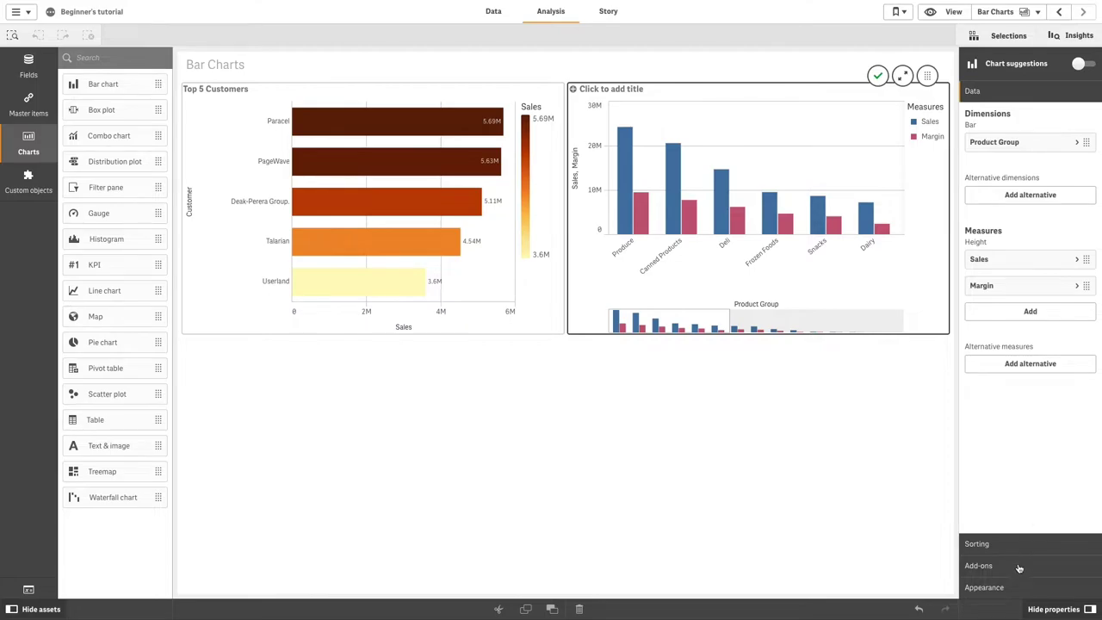
Title the chart Product Sales with subtitle 'Total Sales: $104.9M', then place a new bar chart lower-left
{"action": "left_click", "coordinate": [999, 586]}
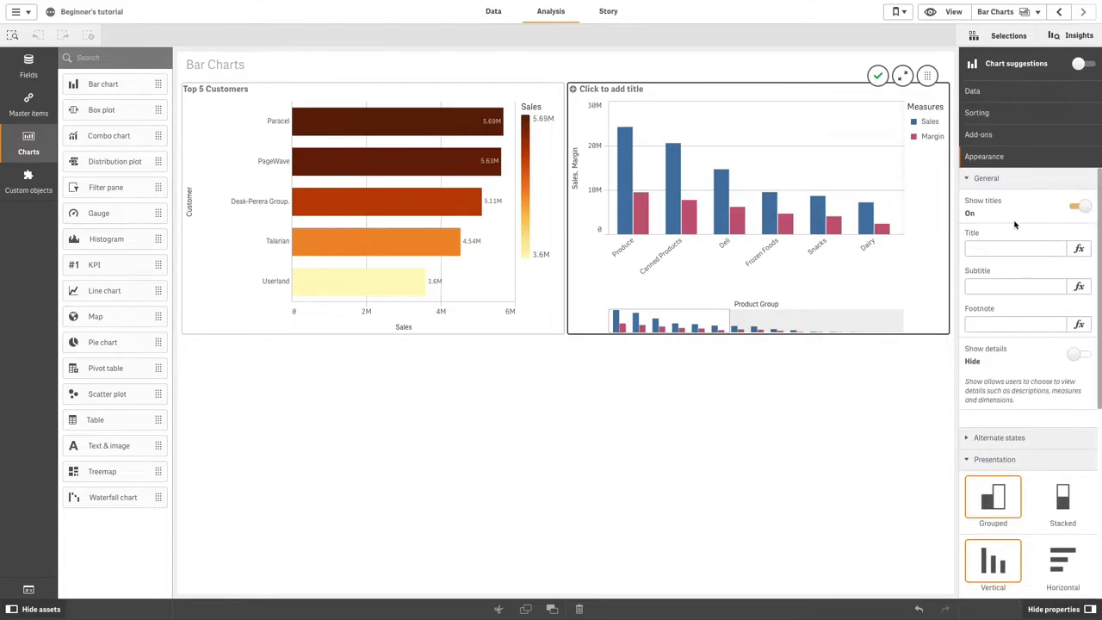
{"action": "left_click", "coordinate": [1014, 248]}
{"action": "type", "text": "Product Sales"}
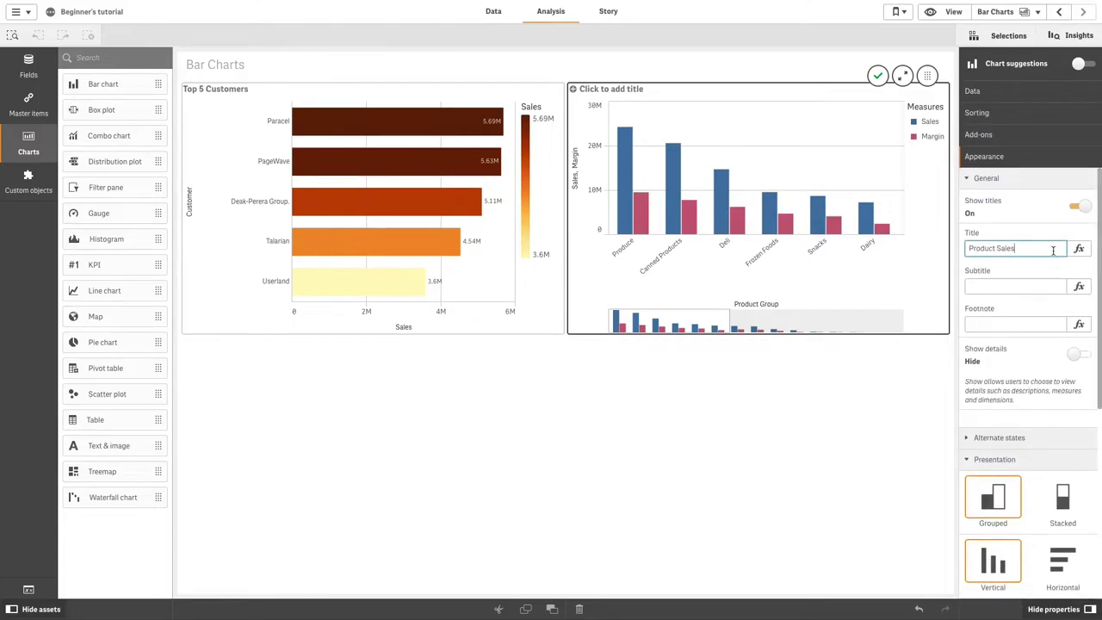
{"action": "left_click", "coordinate": [1010, 287]}
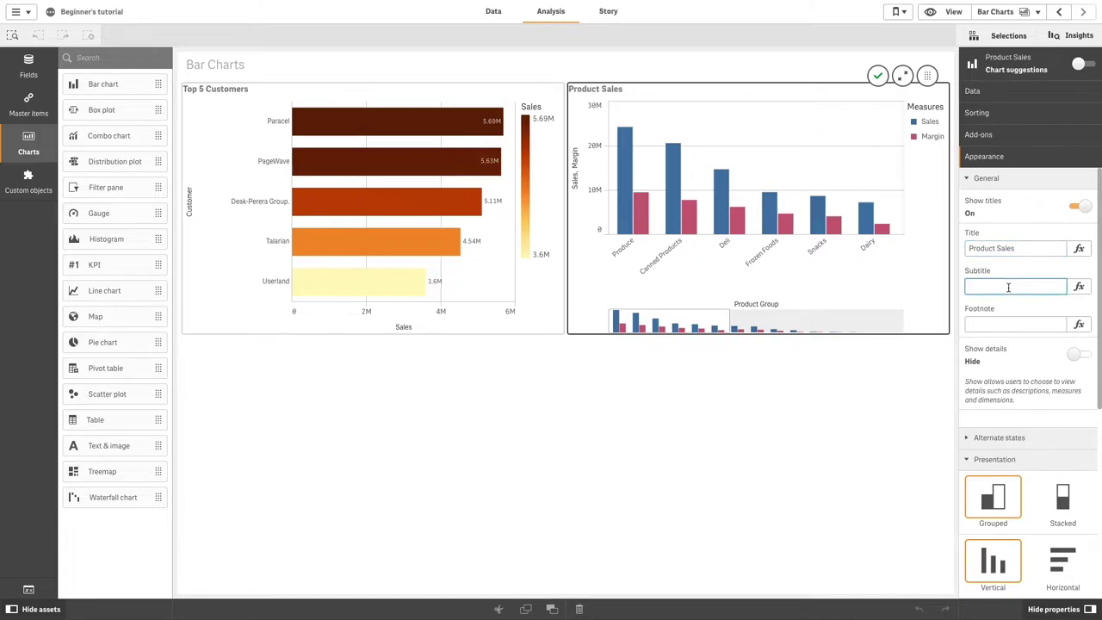
{"action": "key", "text": "ctrl+v"}
{"action": "left_click_drag", "start_coordinate": [978, 289], "coordinate": [930, 288]}
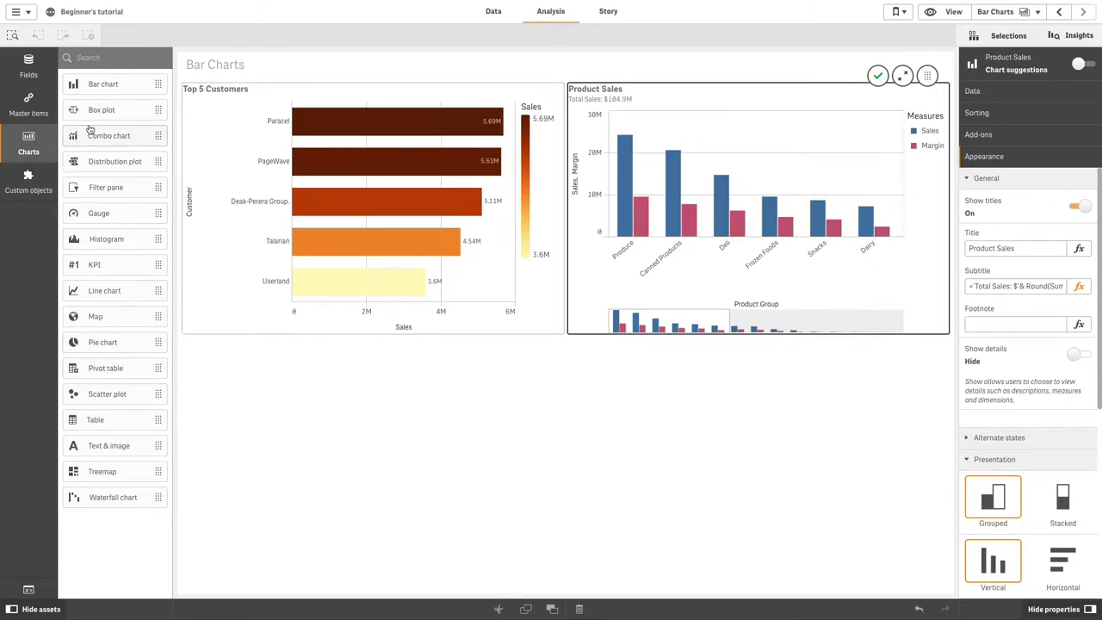
{"action": "left_click_drag", "start_coordinate": [100, 85], "coordinate": [325, 445]}
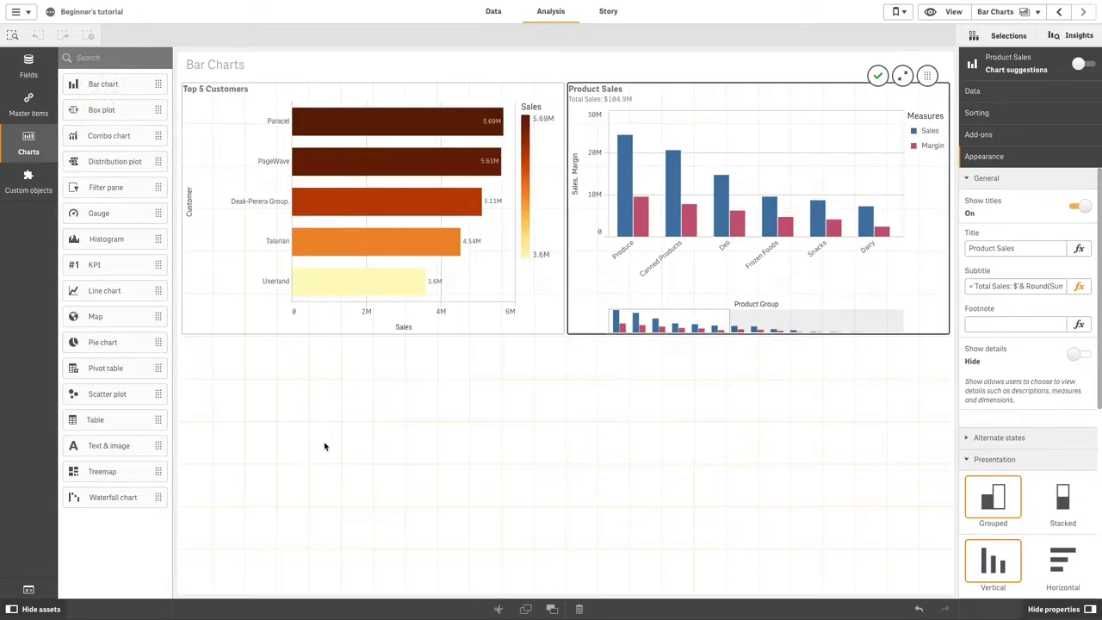
{"action": "left_click", "coordinate": [414, 476]}
Give the new chart Product Group as dimension and Sum(Cost) as measure
{"action": "type", "text": "Produ"}
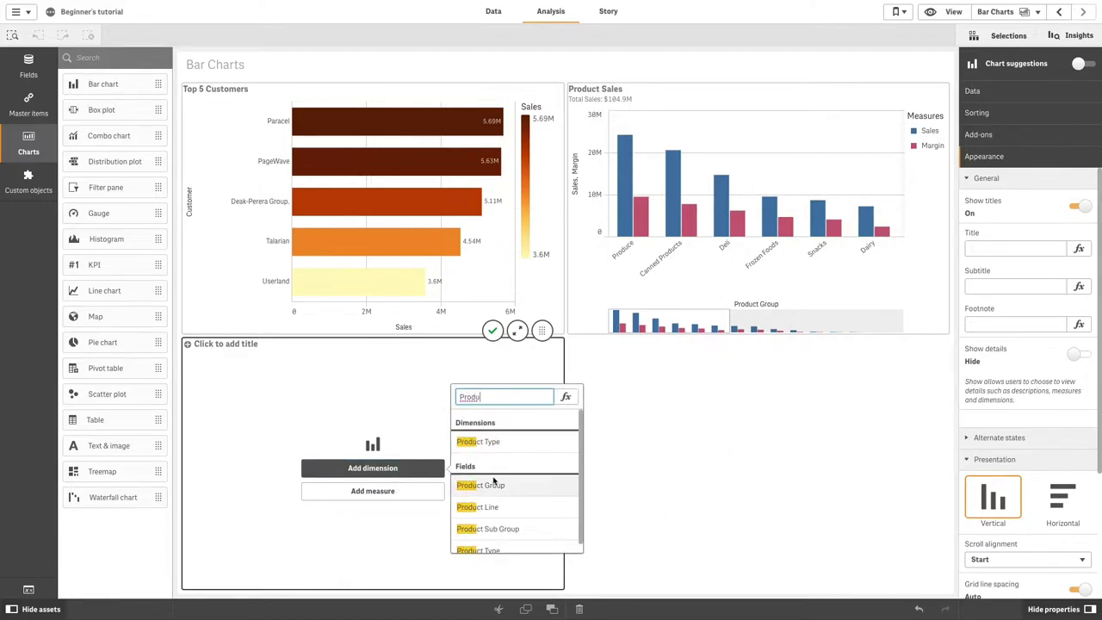
{"action": "left_click", "coordinate": [498, 485]}
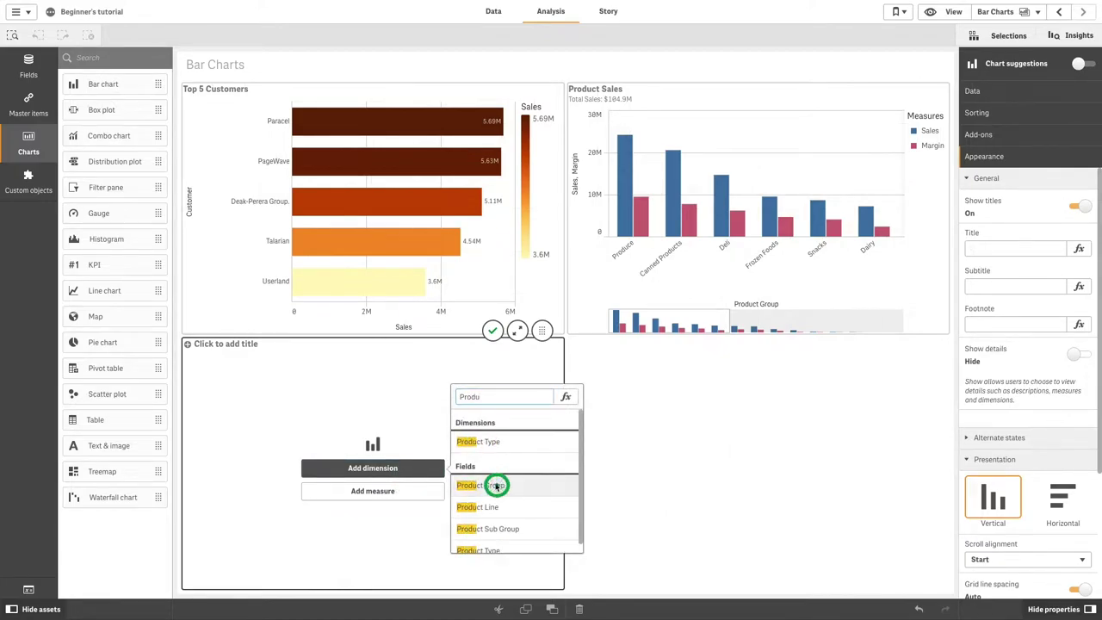
{"action": "left_click", "coordinate": [419, 492]}
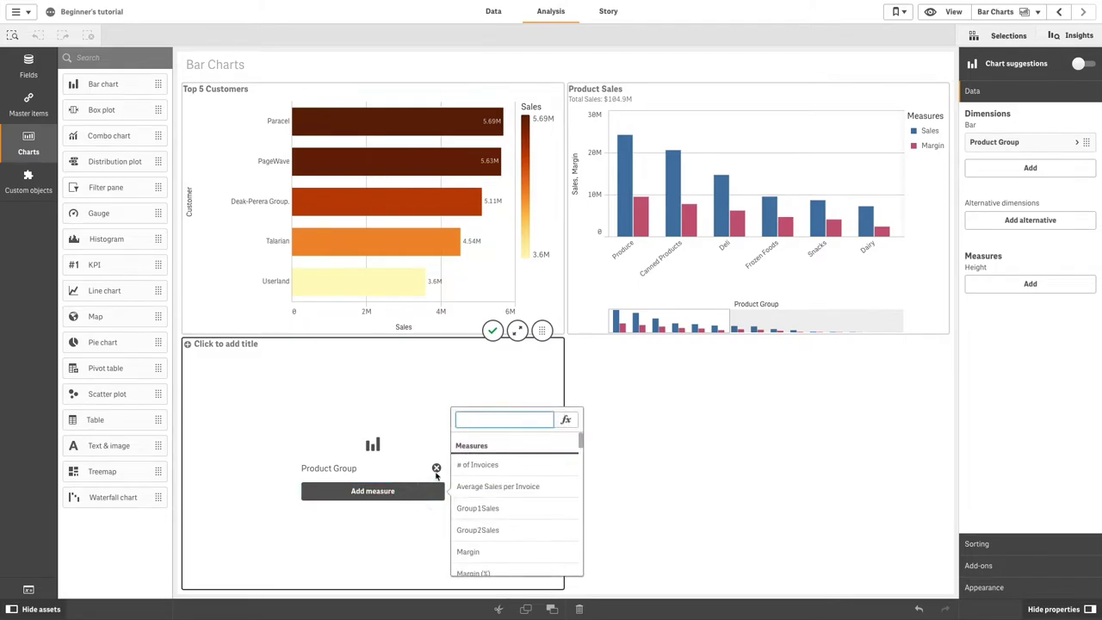
{"action": "type", "text": "Cost"}
{"action": "left_click", "coordinate": [505, 469]}
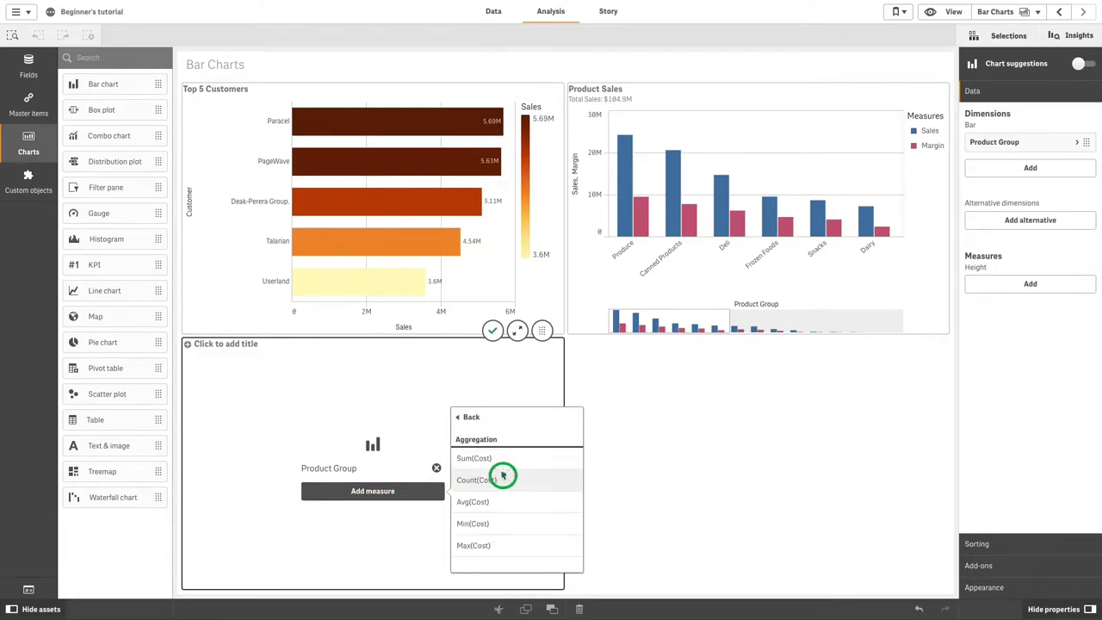
{"action": "left_click", "coordinate": [498, 461]}
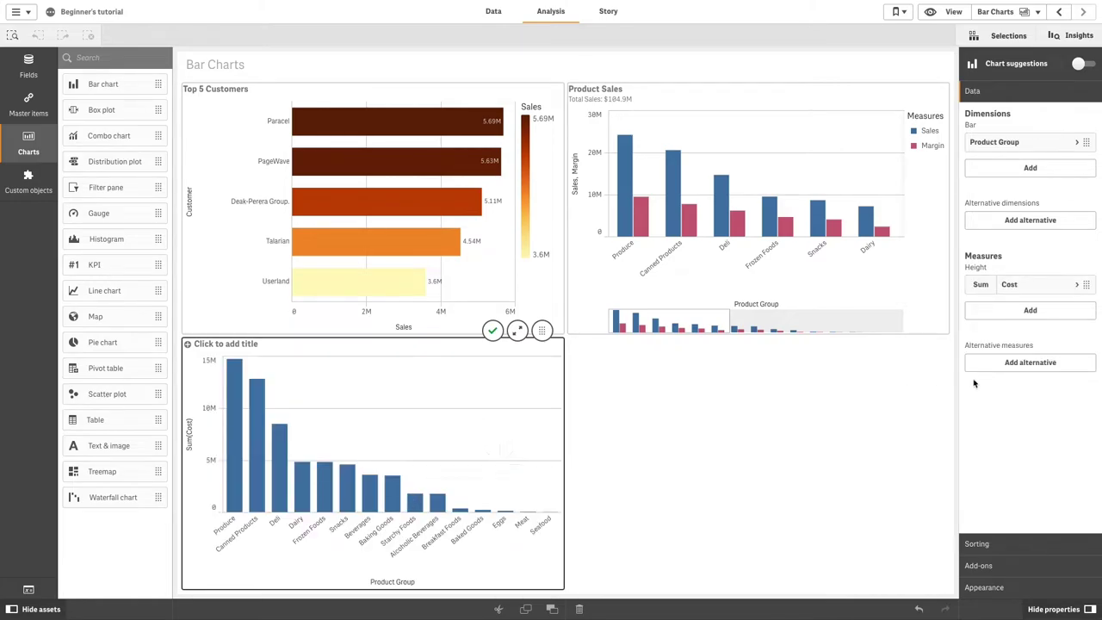
Add Margin and Sales as measures and switch the bars to Stacked
{"action": "left_click", "coordinate": [1027, 312]}
{"action": "type", "text": "Mar"}
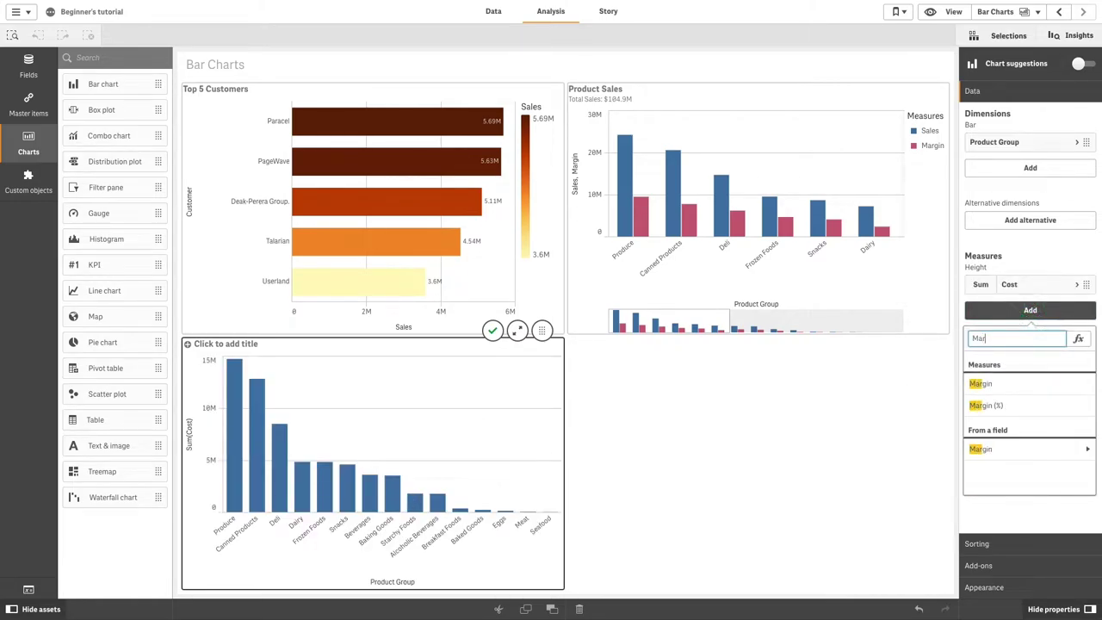
{"action": "left_click", "coordinate": [1033, 385]}
{"action": "left_click", "coordinate": [1016, 311]}
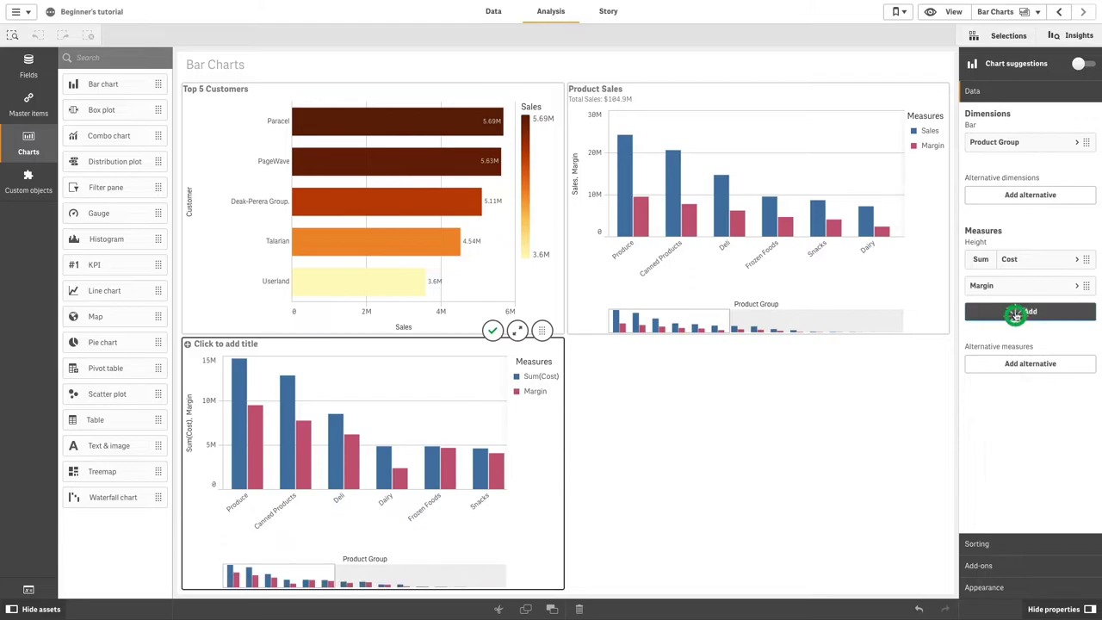
{"action": "type", "text": "Sales"}
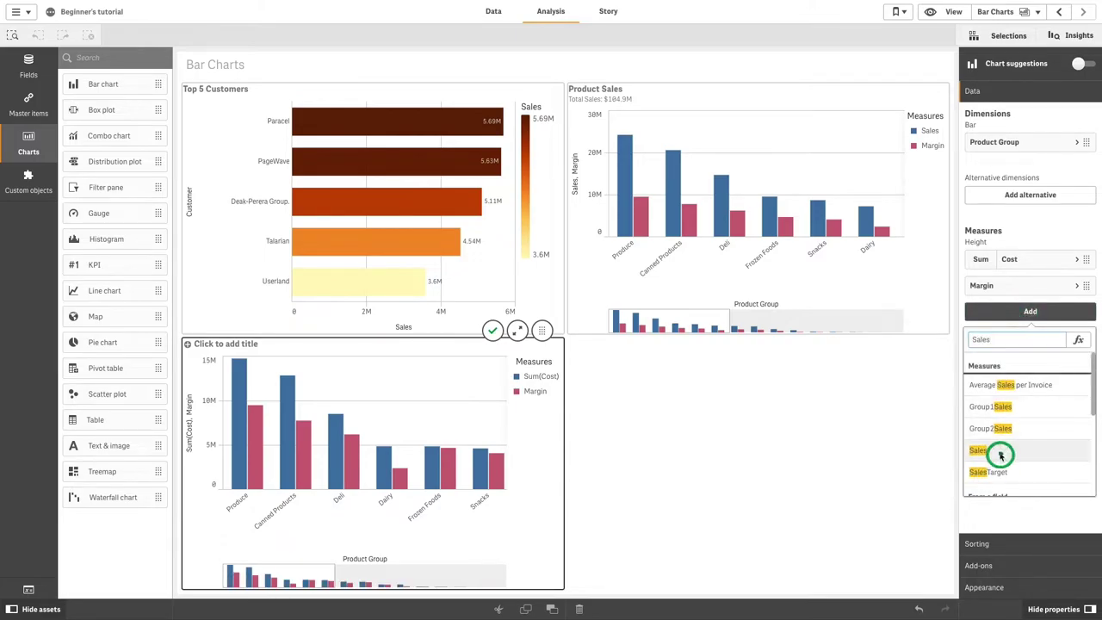
{"action": "left_click", "coordinate": [1000, 454]}
{"action": "left_click", "coordinate": [1006, 589]}
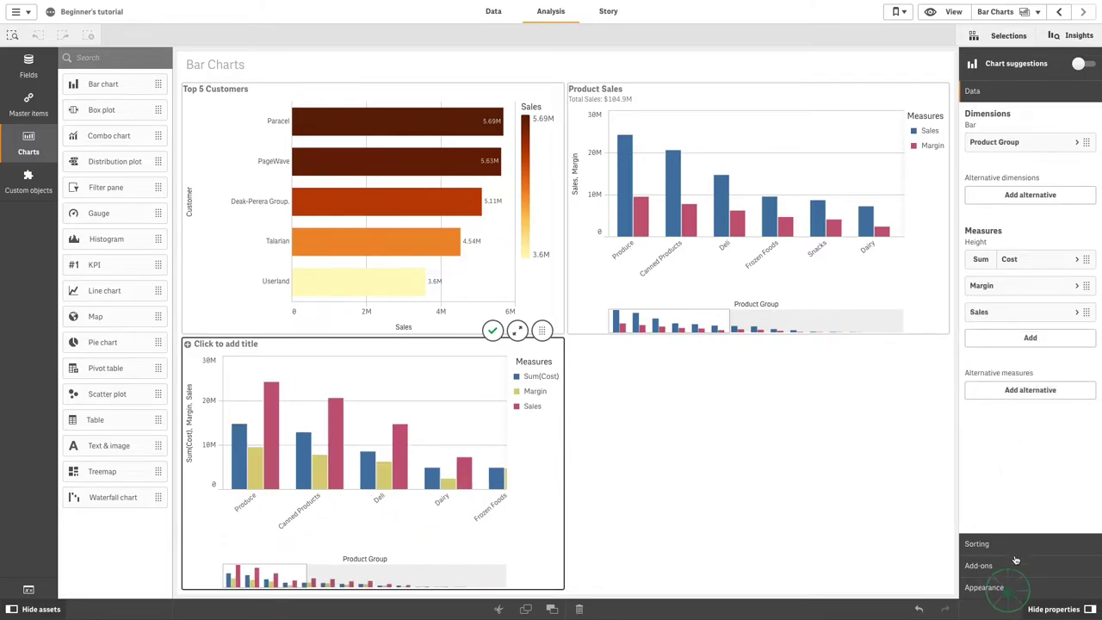
{"action": "left_click", "coordinate": [1065, 504]}
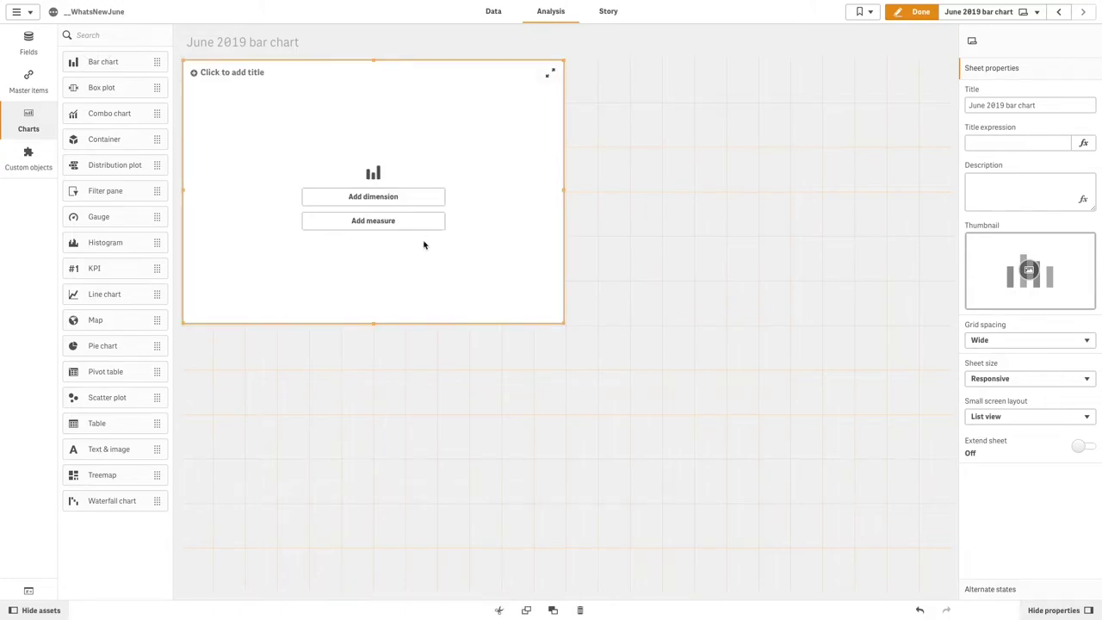
Chart Sum(COS), narrow it to a column, and place a second empty bar chart beside it
{"action": "left_click", "coordinate": [402, 225]}
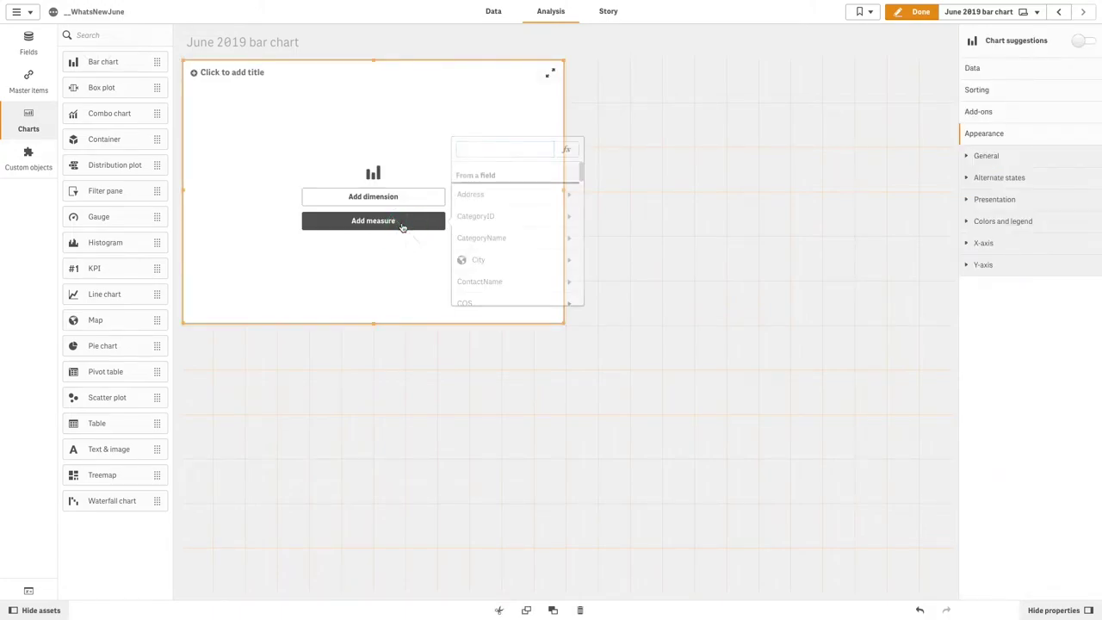
{"action": "type", "text": "Co"}
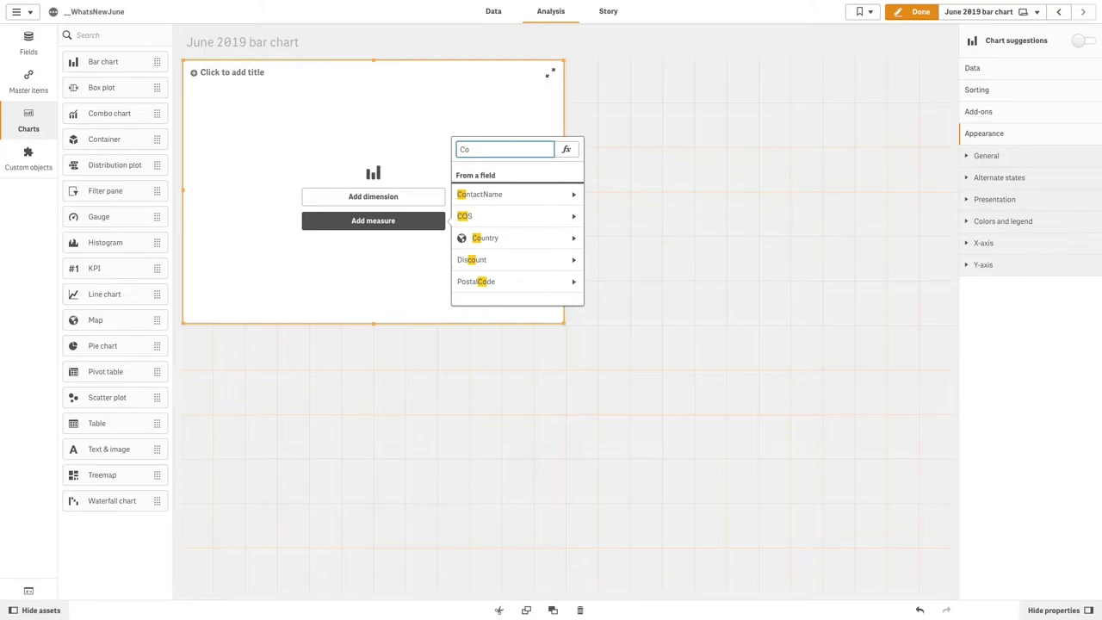
{"action": "left_click", "coordinate": [512, 216]}
{"action": "left_click", "coordinate": [514, 188]}
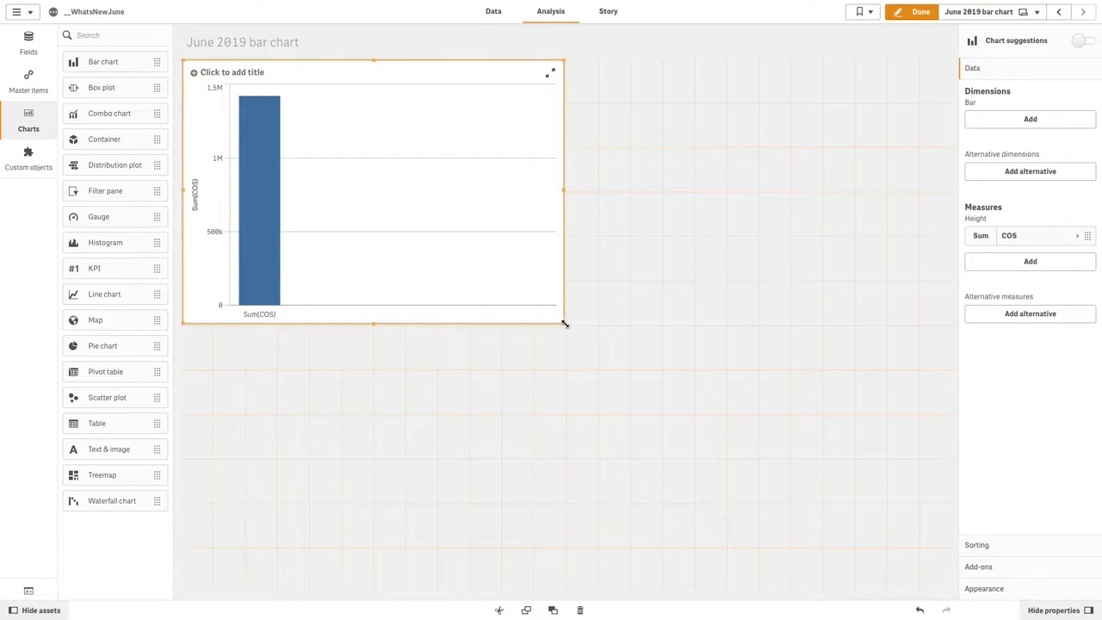
{"action": "left_click_drag", "start_coordinate": [565, 324], "coordinate": [307, 320]}
{"action": "left_click", "coordinate": [126, 71]}
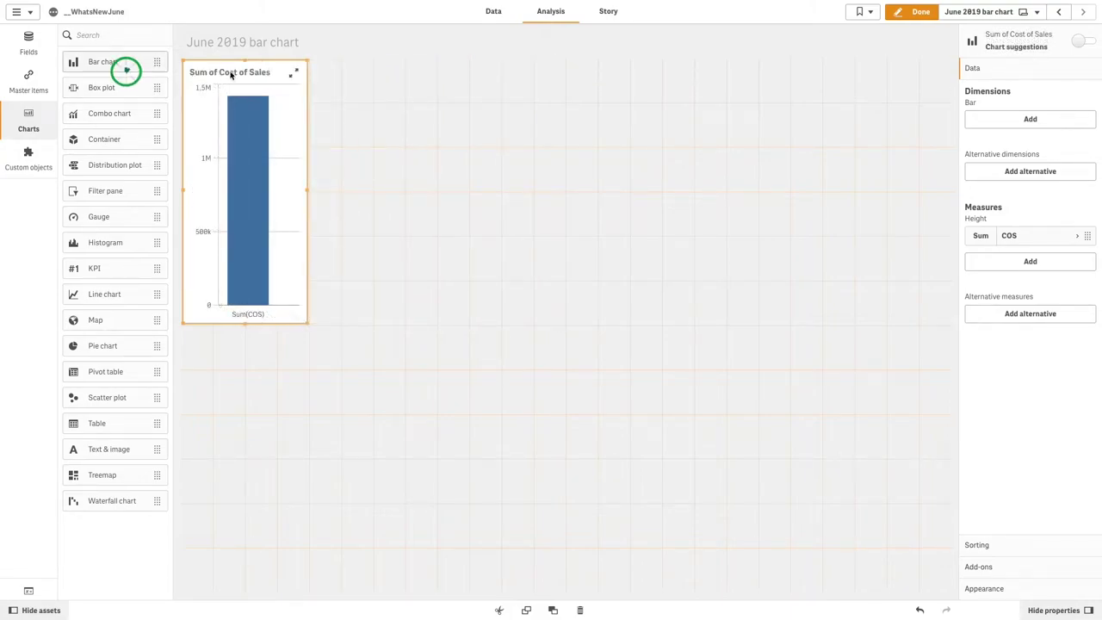
{"action": "left_click_drag", "start_coordinate": [231, 75], "coordinate": [430, 121]}
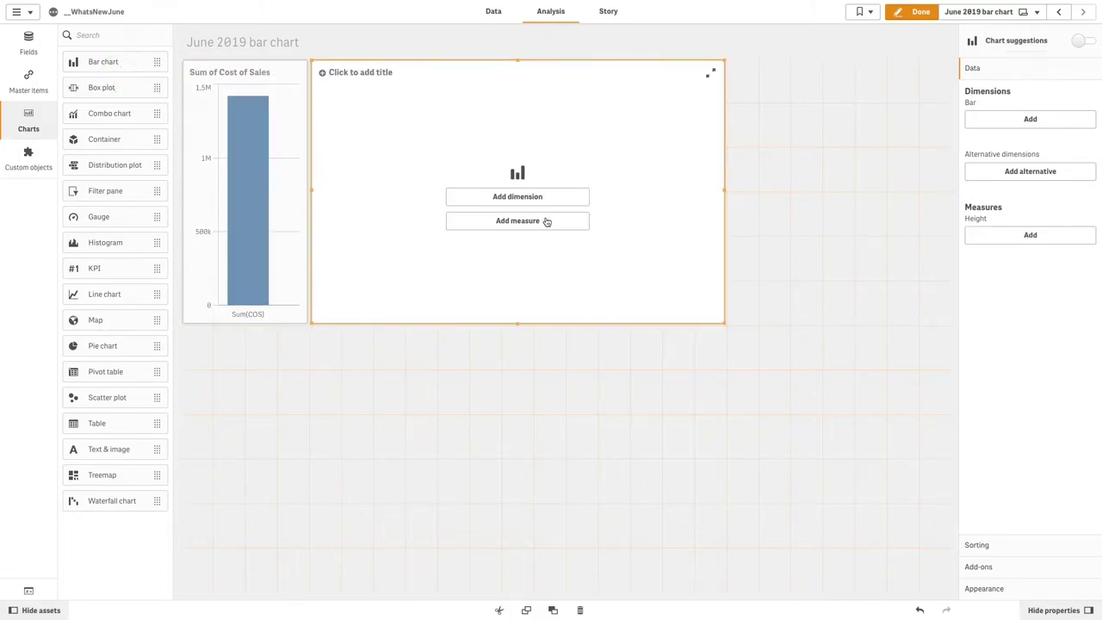
Set the chart to Year as dimension and Sum(Sales) as measure
{"action": "left_click", "coordinate": [536, 202]}
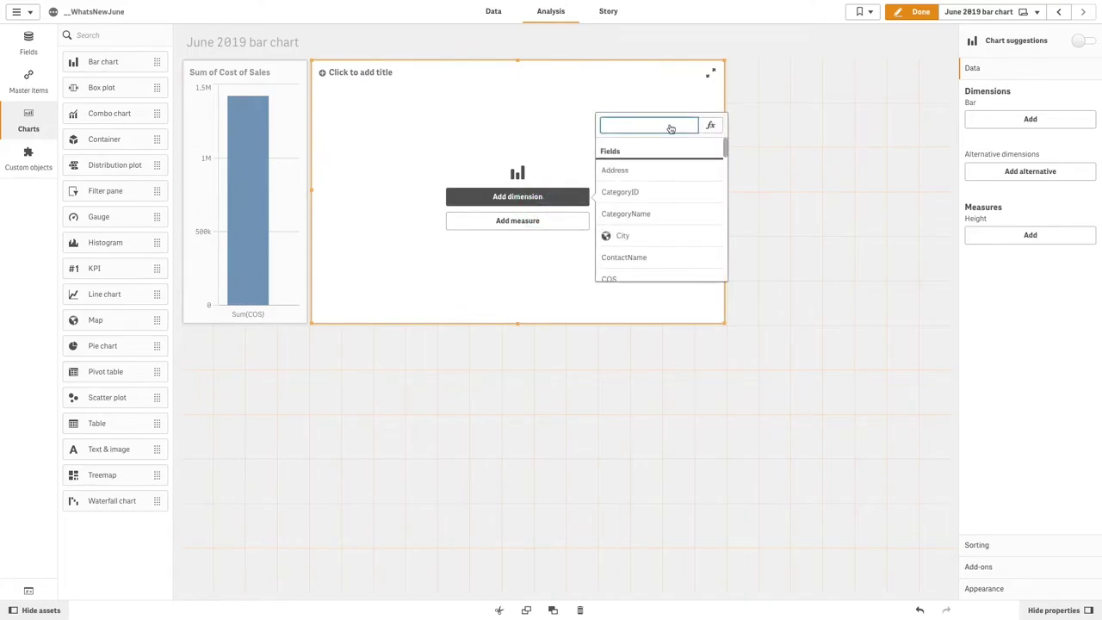
{"action": "type", "text": "YEar"}
{"action": "left_click", "coordinate": [657, 255]}
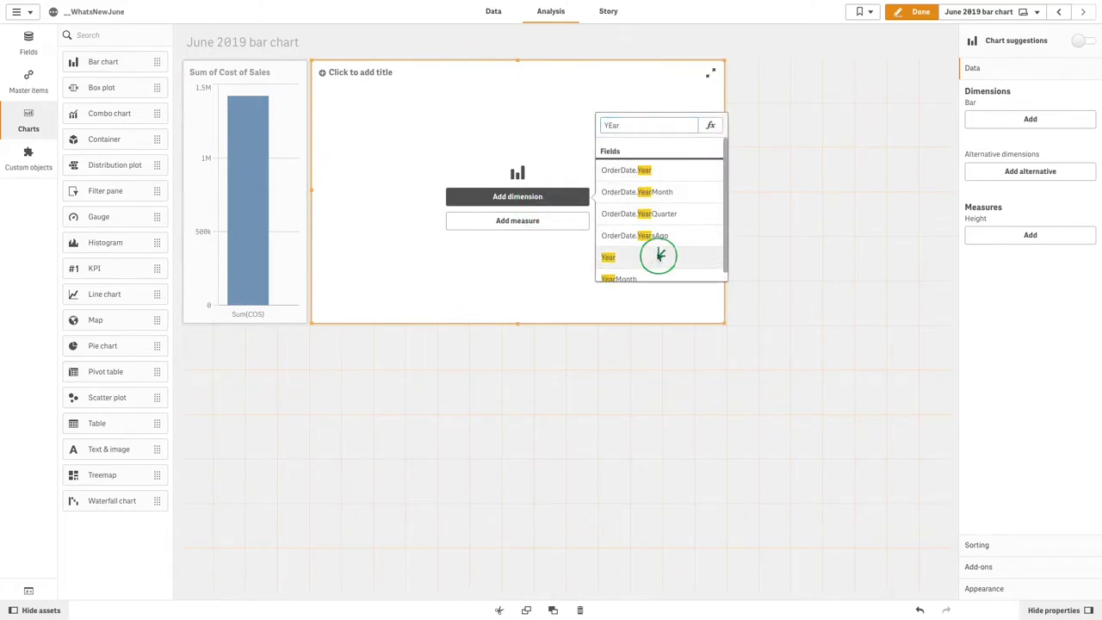
{"action": "left_click", "coordinate": [534, 229]}
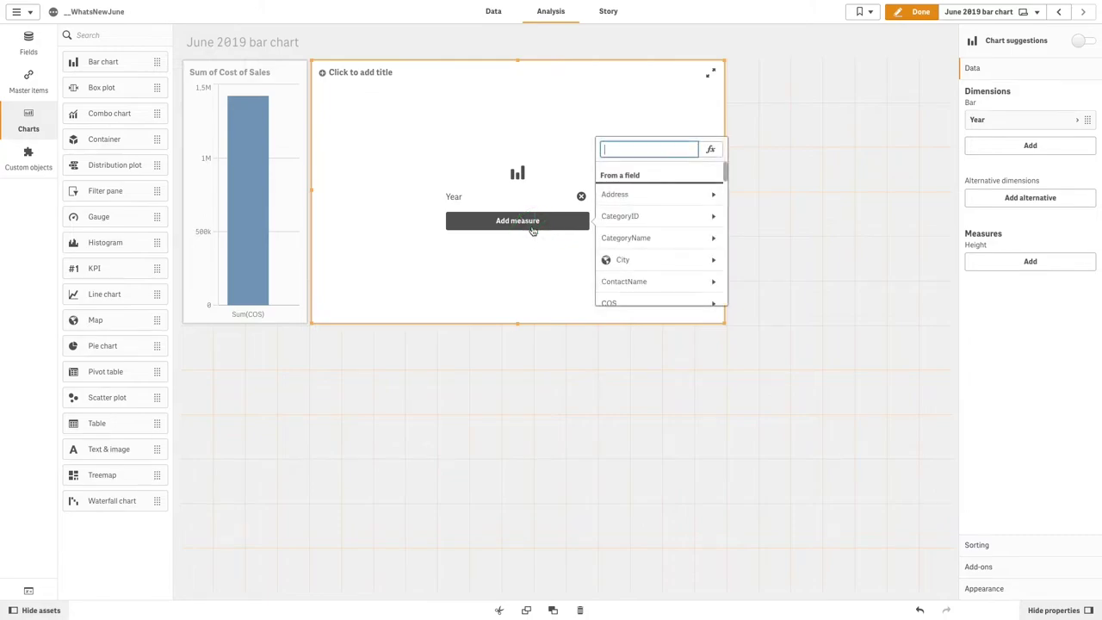
{"action": "type", "text": "Sa"}
{"action": "left_click", "coordinate": [627, 282]}
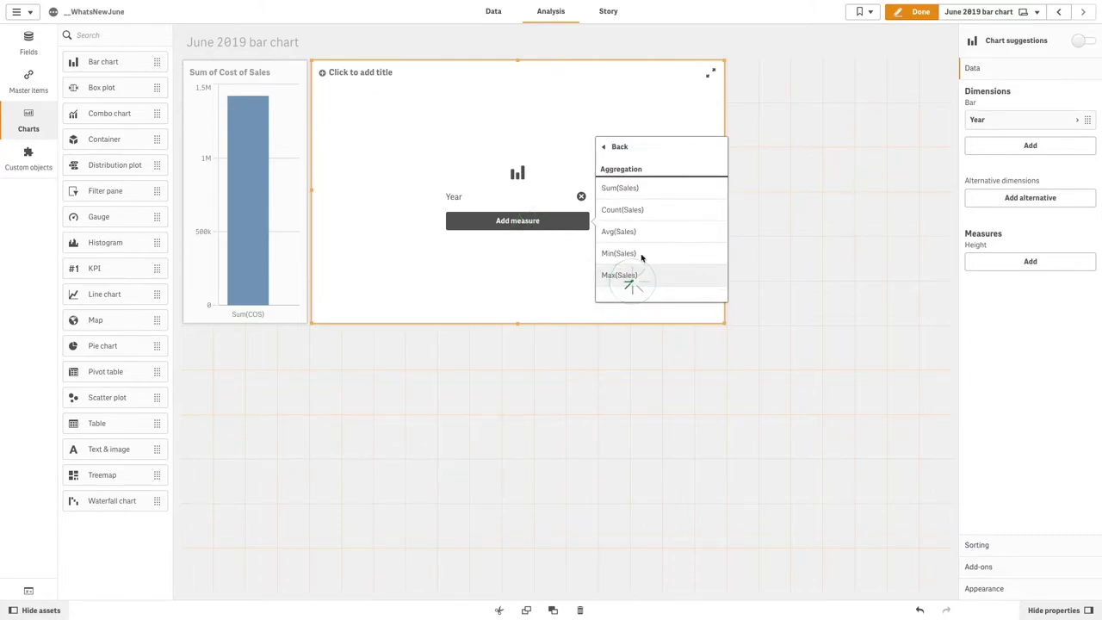
{"action": "left_click", "coordinate": [652, 189]}
Add Quarter as the bar dimension so each year splits into grouped quarter bars
{"action": "left_click", "coordinate": [999, 143]}
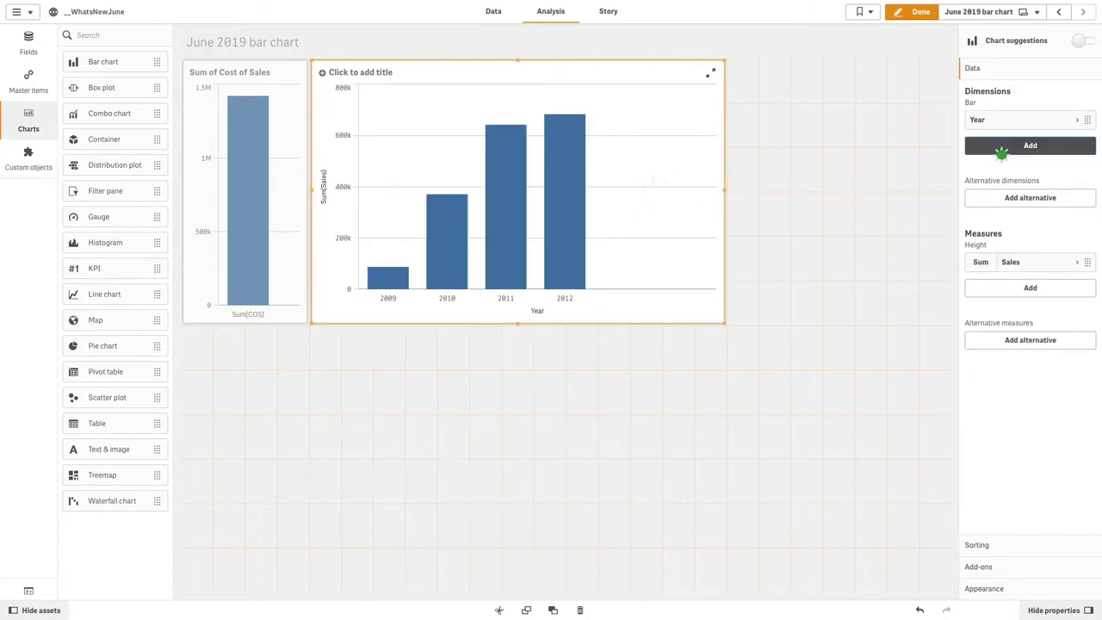
{"action": "type", "text": "quar"}
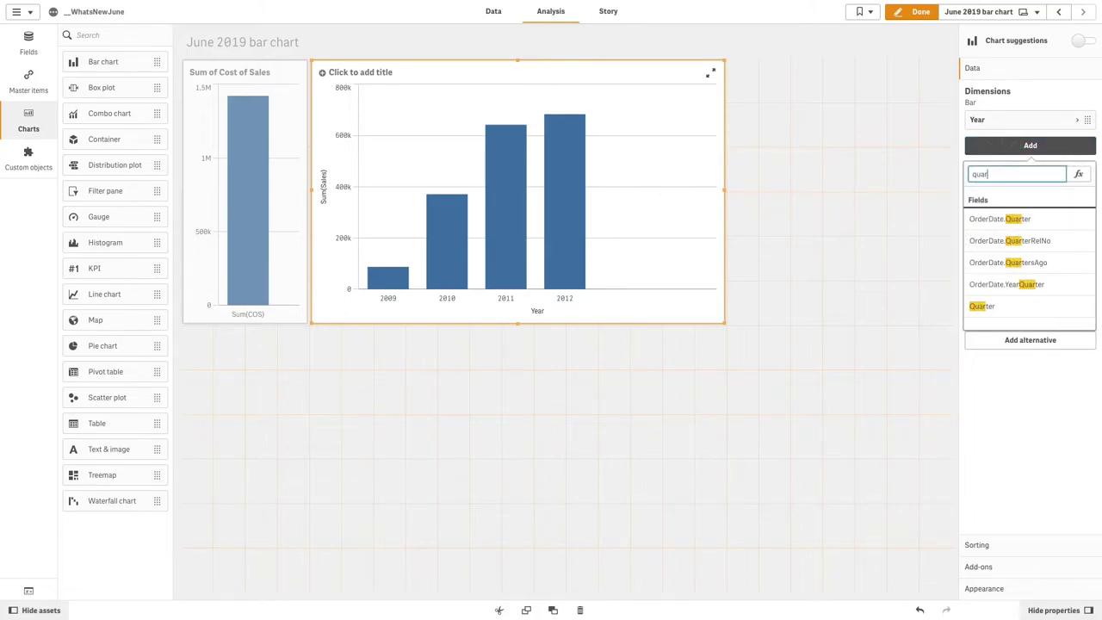
{"action": "left_click", "coordinate": [982, 307]}
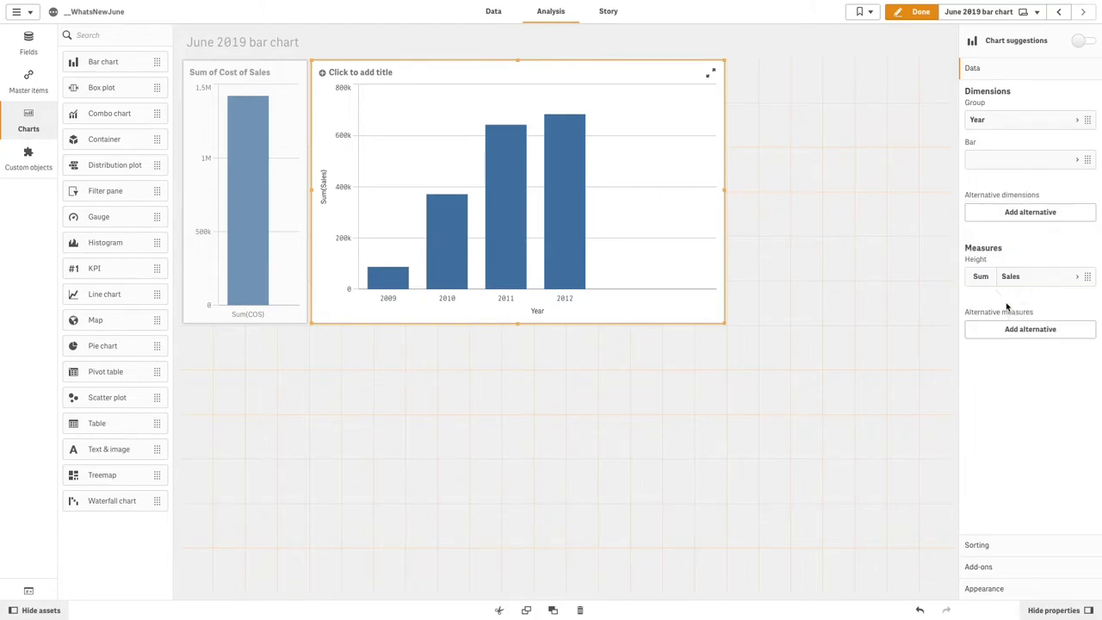
{"action": "left_click", "coordinate": [993, 588]}
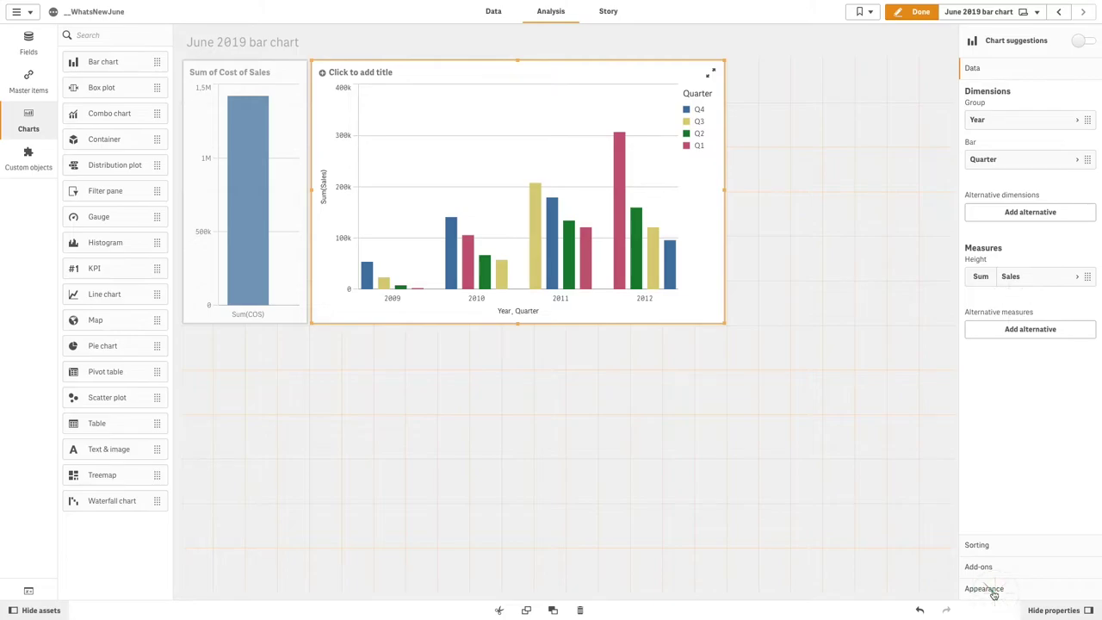
Make the bars stacked and horizontal, with value labels on segments and no totals
{"action": "left_click", "coordinate": [994, 199]}
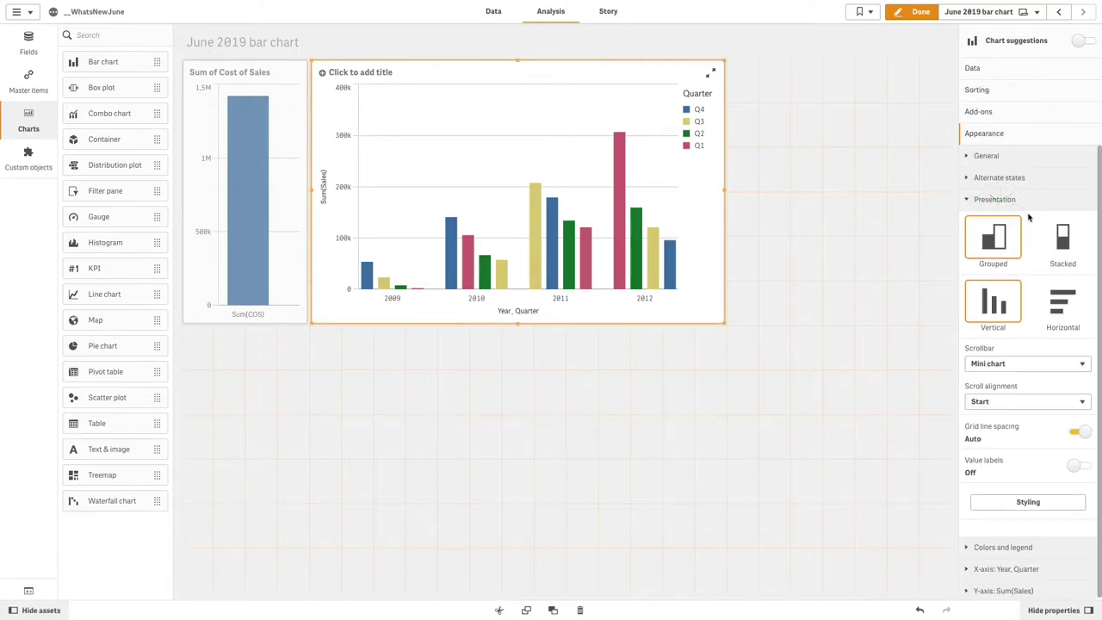
{"action": "left_click", "coordinate": [1062, 237]}
{"action": "left_click", "coordinate": [1063, 314]}
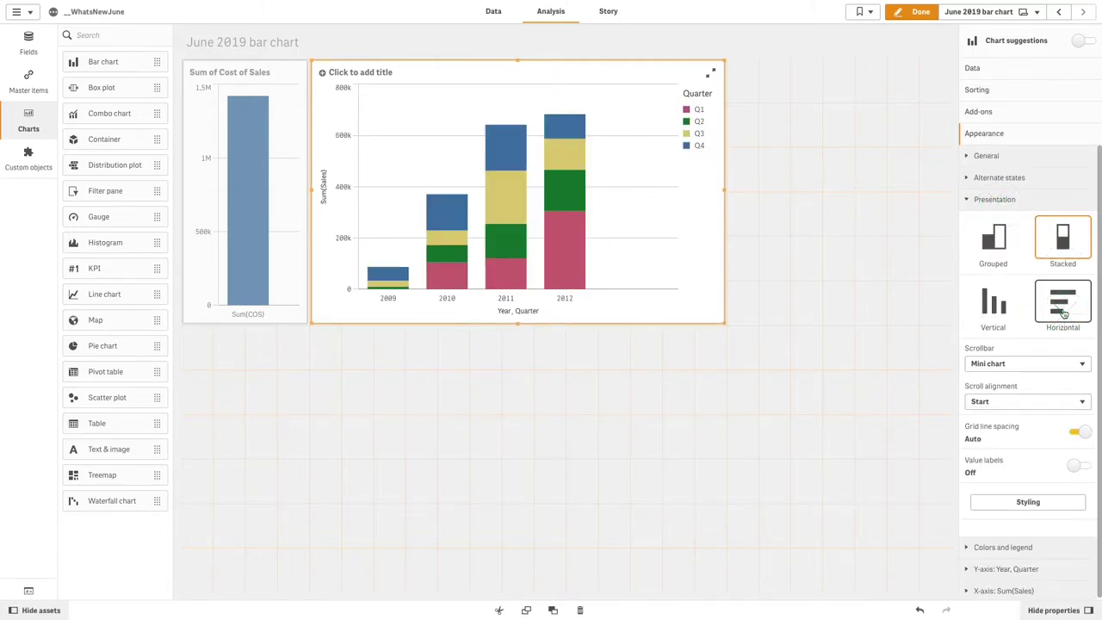
{"action": "left_click", "coordinate": [1080, 466]}
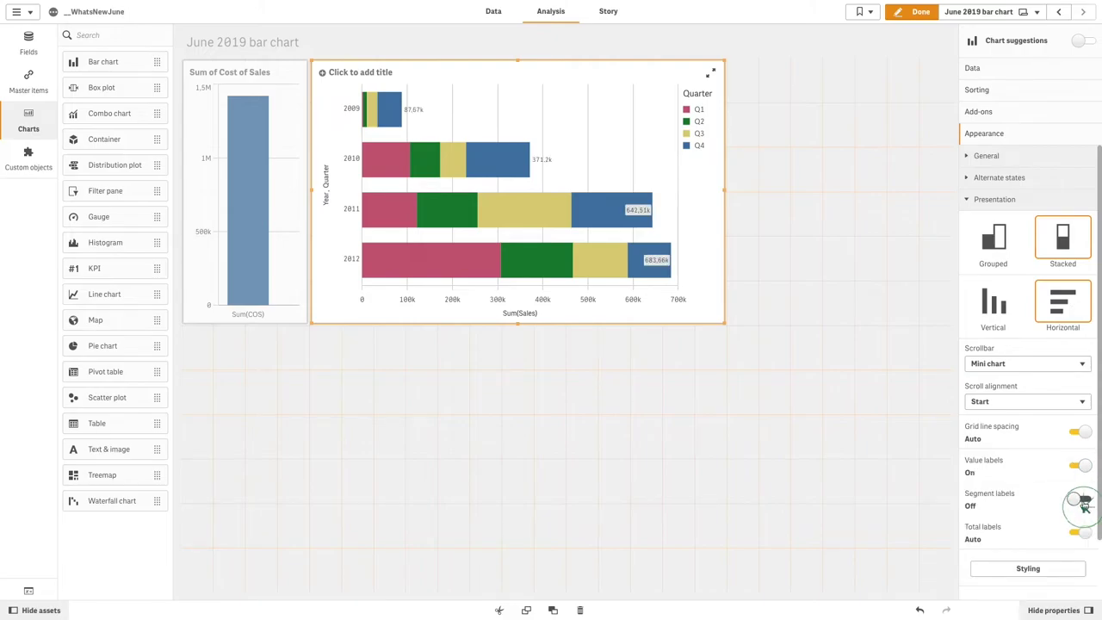
{"action": "left_click", "coordinate": [1084, 536]}
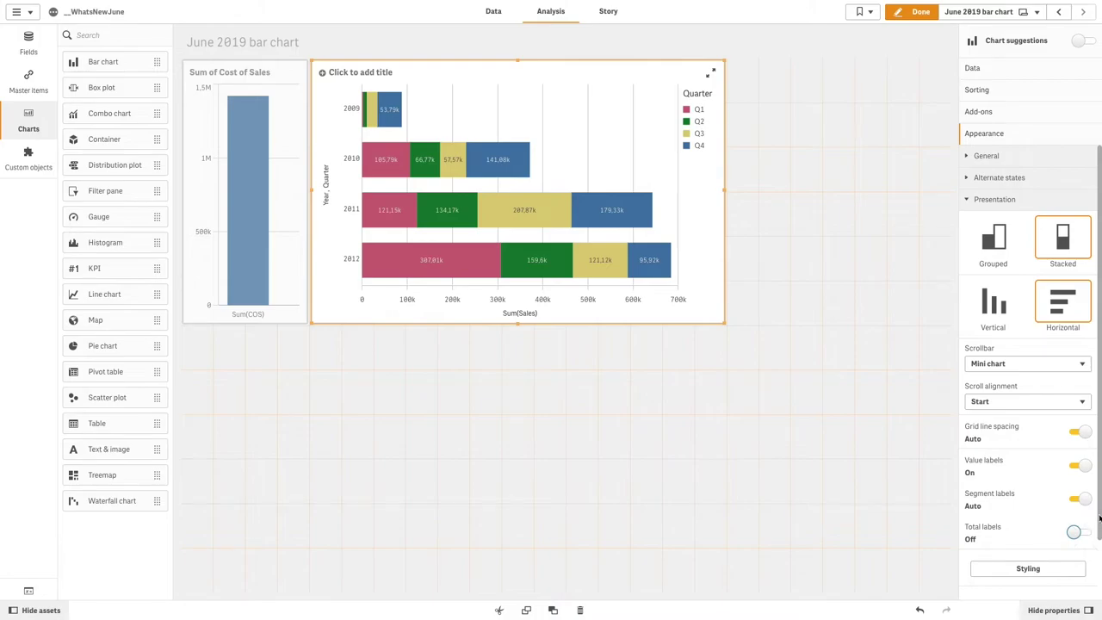
{"action": "scroll", "coordinate": [1034, 533], "scroll_direction": "down", "scroll_amount": 3}
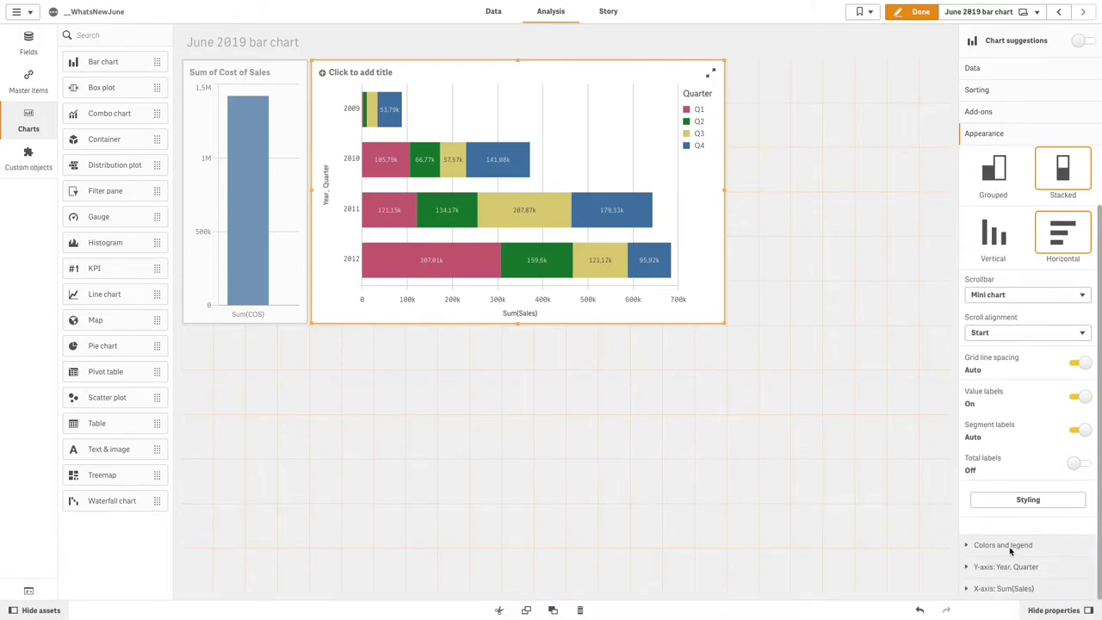
{"action": "left_click", "coordinate": [1004, 547]}
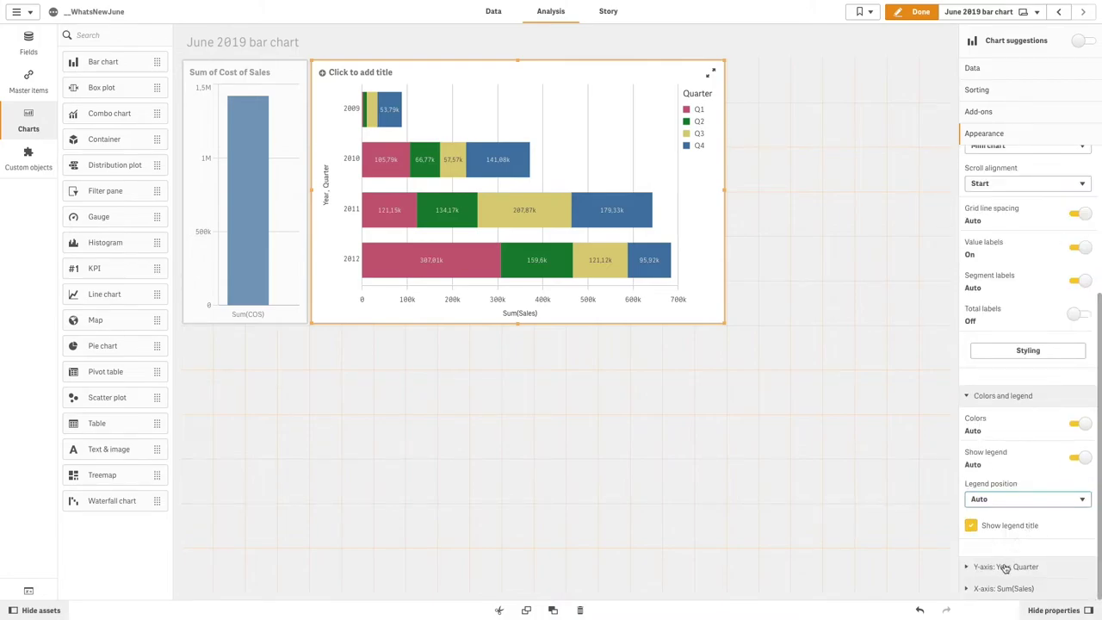
Set both the Year, Quarter axis and the Sum(Sales) axis to show labels only, without titles
{"action": "left_click", "coordinate": [1006, 568]}
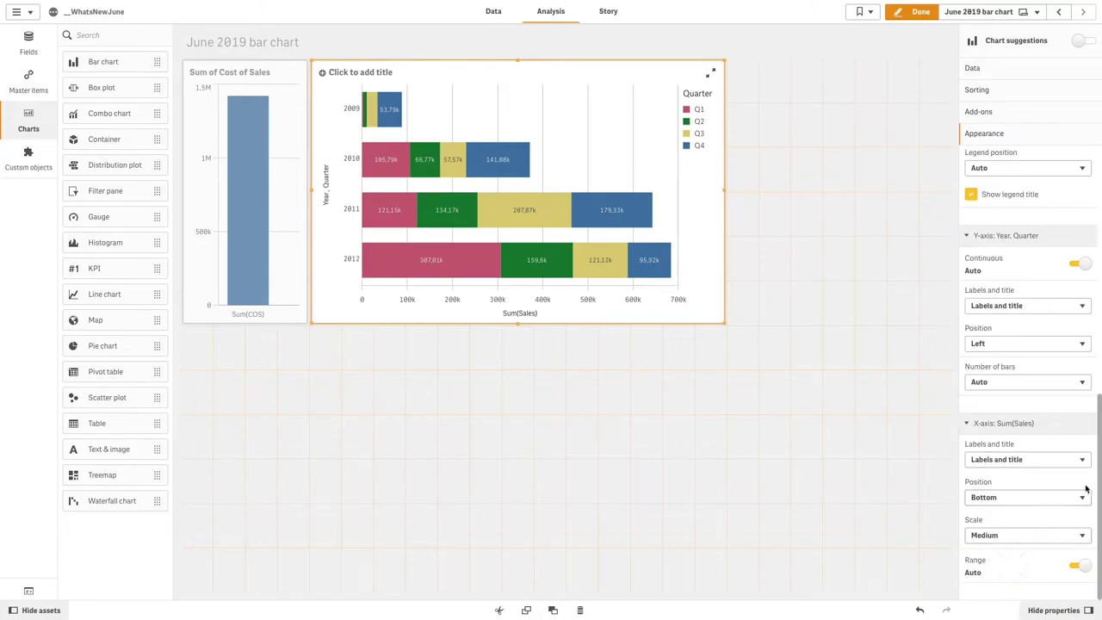
{"action": "left_click", "coordinate": [1034, 303]}
{"action": "left_click", "coordinate": [1022, 317]}
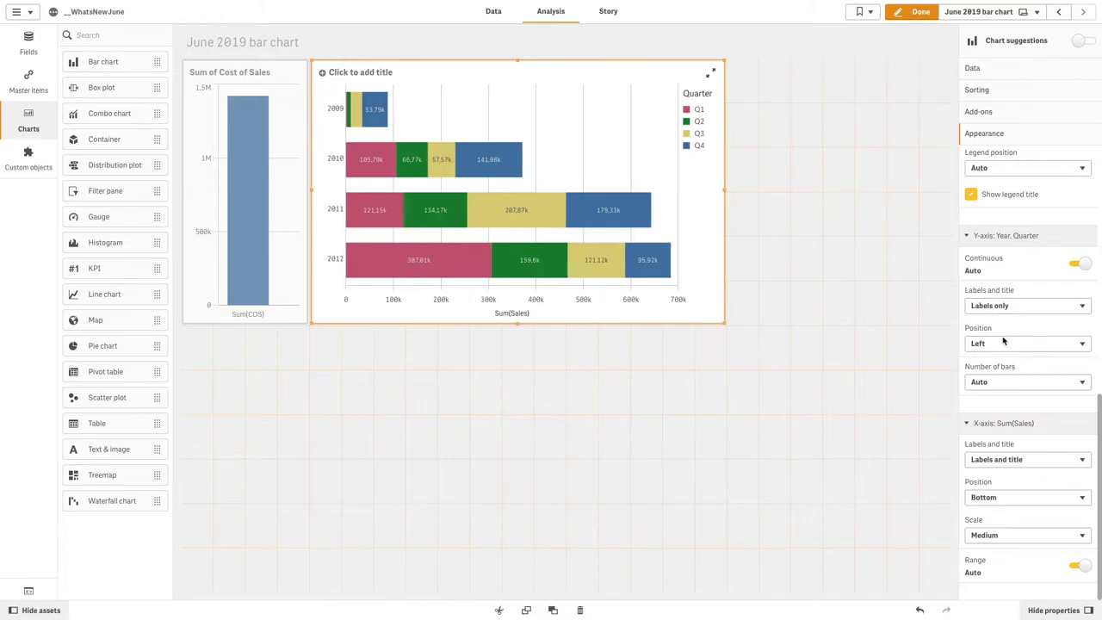
{"action": "left_click", "coordinate": [1065, 462]}
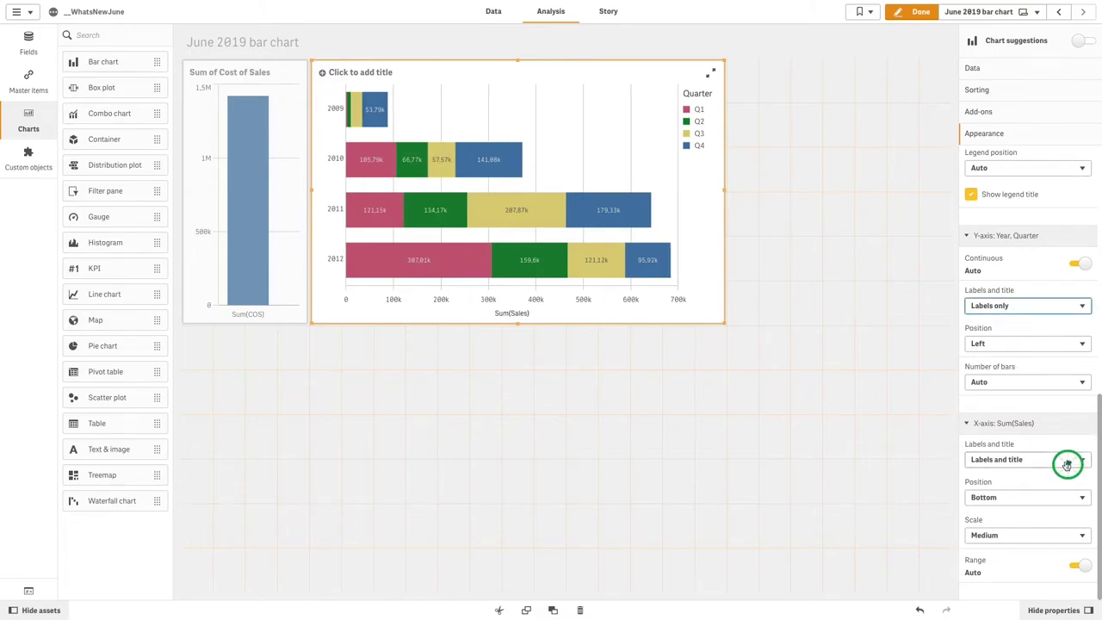
{"action": "left_click", "coordinate": [1056, 474]}
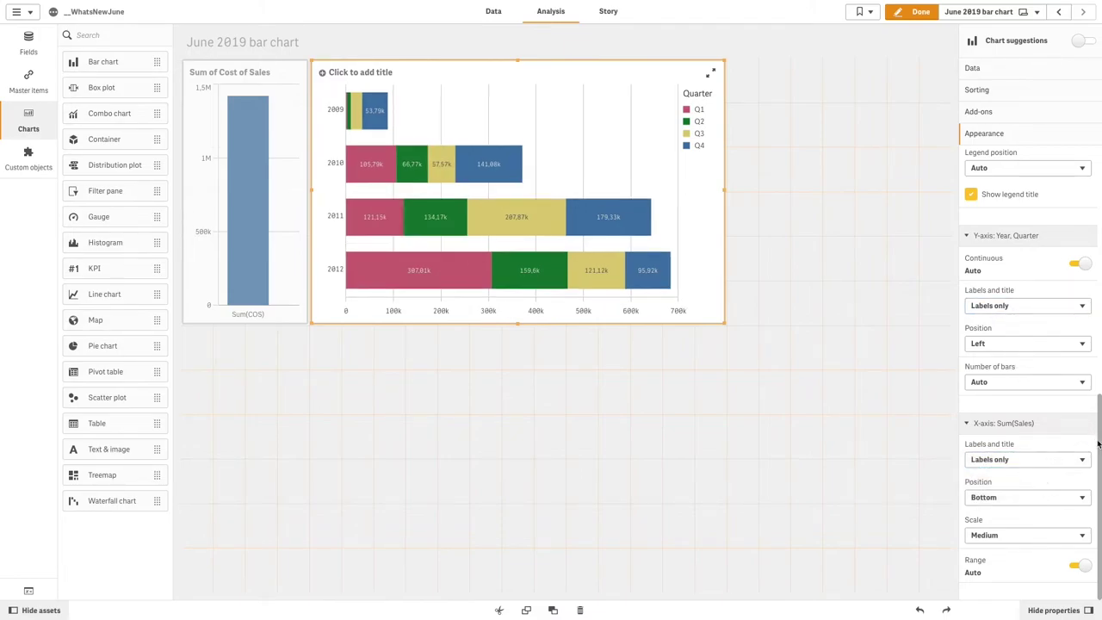
Replace the measure expression with round(Sum(Sales)/sum(total <Year> Sales),0.01)
{"action": "left_click", "coordinate": [1006, 72]}
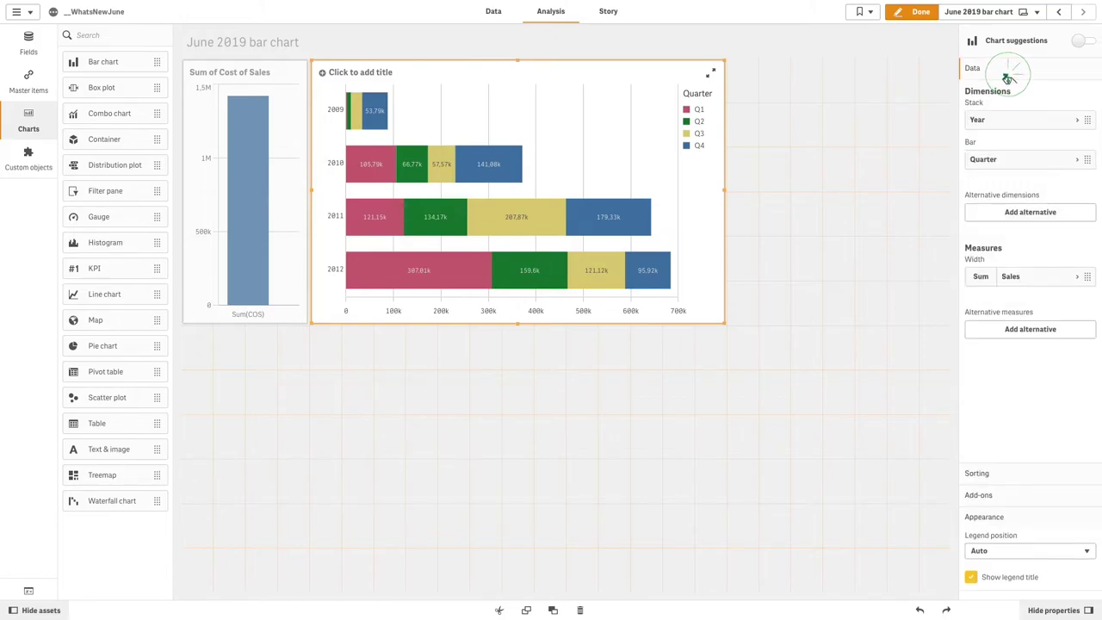
{"action": "left_click", "coordinate": [1029, 279]}
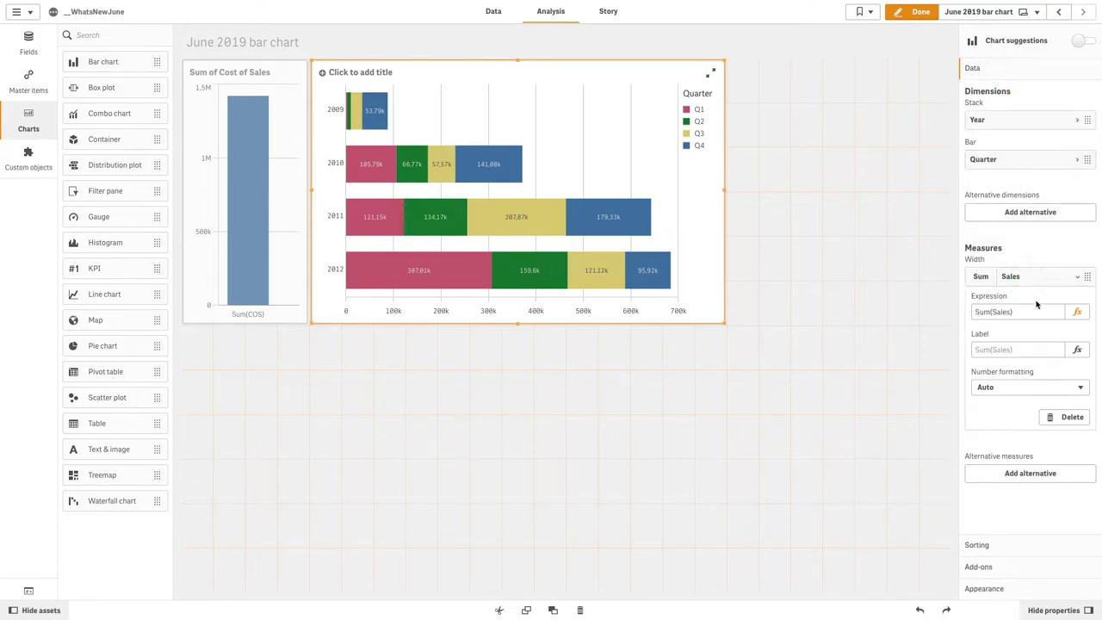
{"action": "left_click", "coordinate": [1076, 316]}
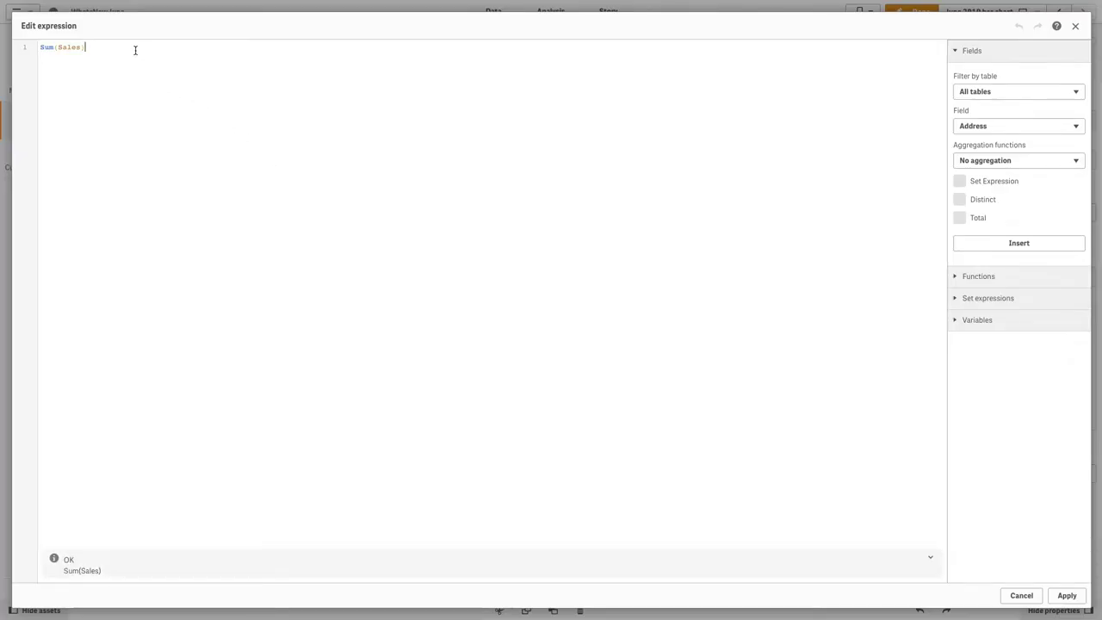
{"action": "left_click_drag", "start_coordinate": [135, 50], "coordinate": [10, 52]}
{"action": "type", "text": "round(Sum(Sales)/sum(total <Year> Sales),0.01)"}
{"action": "left_click", "coordinate": [1067, 595]}
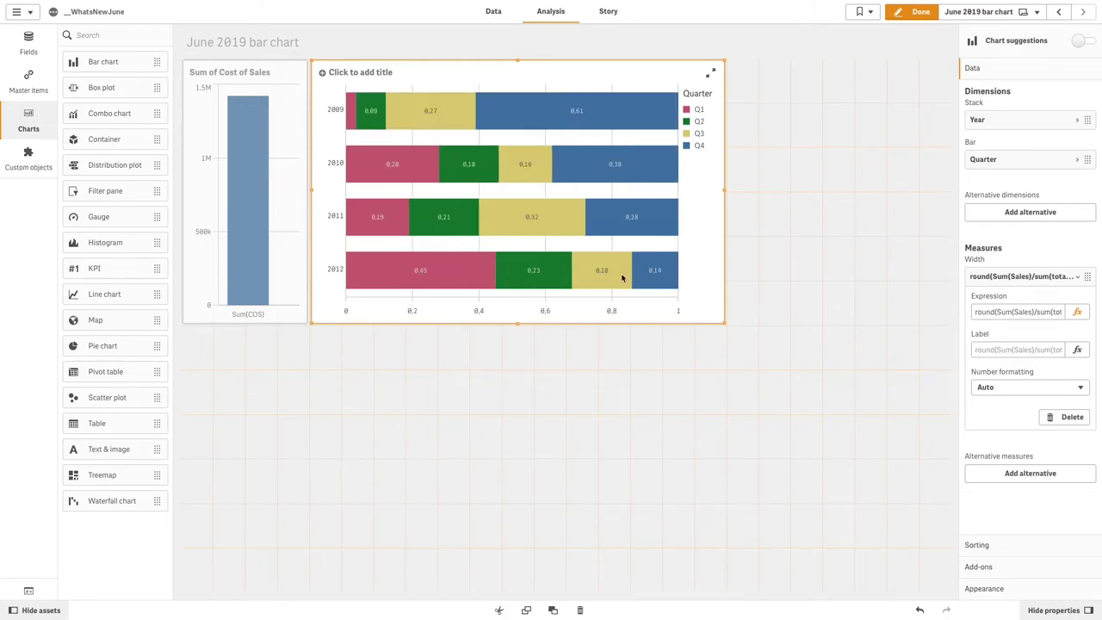
Format the measure as Number using the 12% whole-percentage format
{"action": "left_click", "coordinate": [1013, 390]}
{"action": "left_click", "coordinate": [1009, 397]}
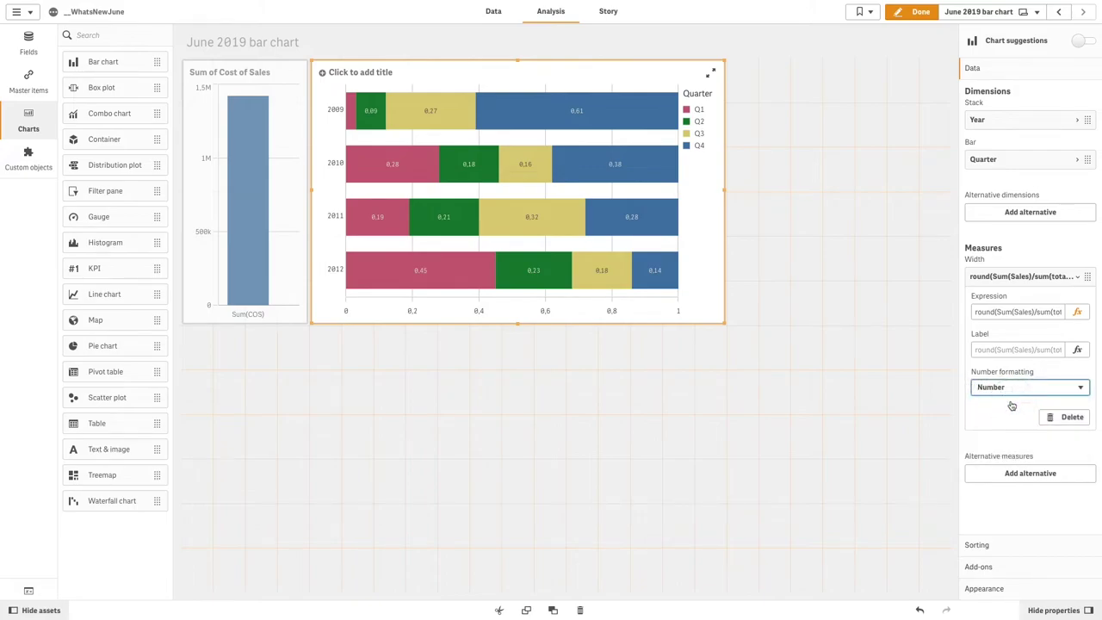
{"action": "left_click", "coordinate": [1004, 445]}
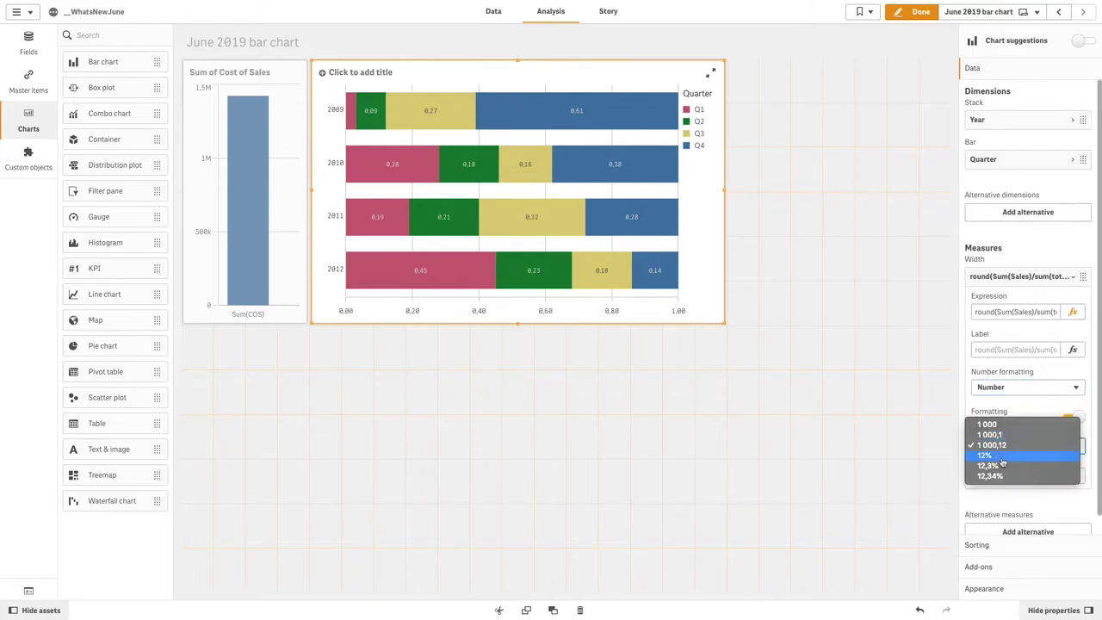
{"action": "left_click", "coordinate": [1002, 457]}
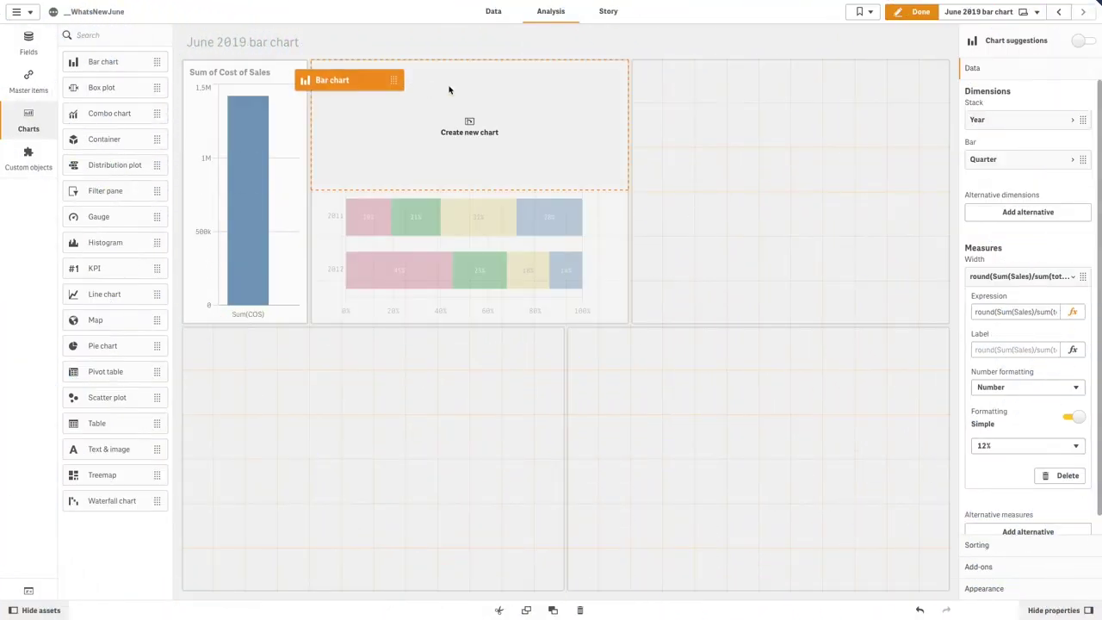
Place a new bar chart beside the percentage chart with Year as its dimension
{"action": "left_click_drag", "start_coordinate": [320, 79], "coordinate": [731, 161]}
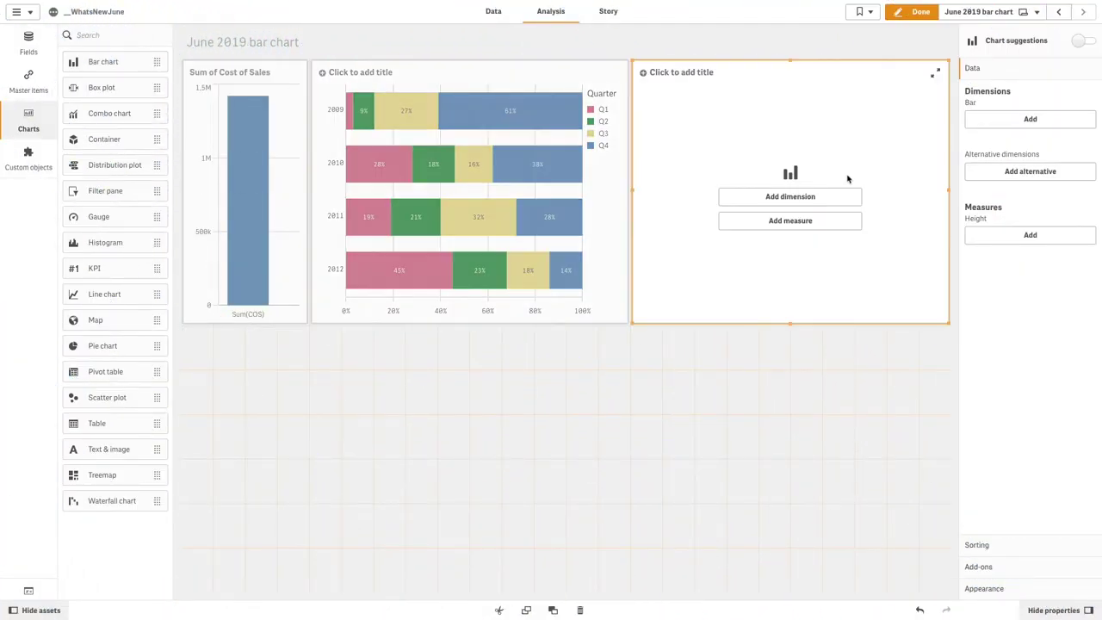
{"action": "left_click", "coordinate": [809, 198]}
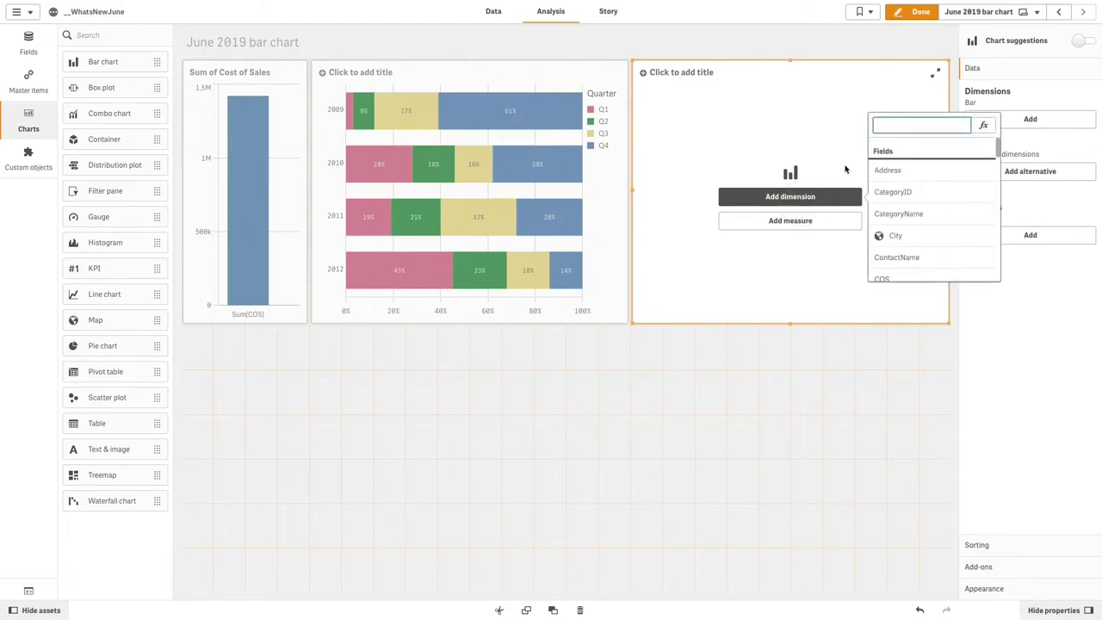
{"action": "type", "text": "Year"}
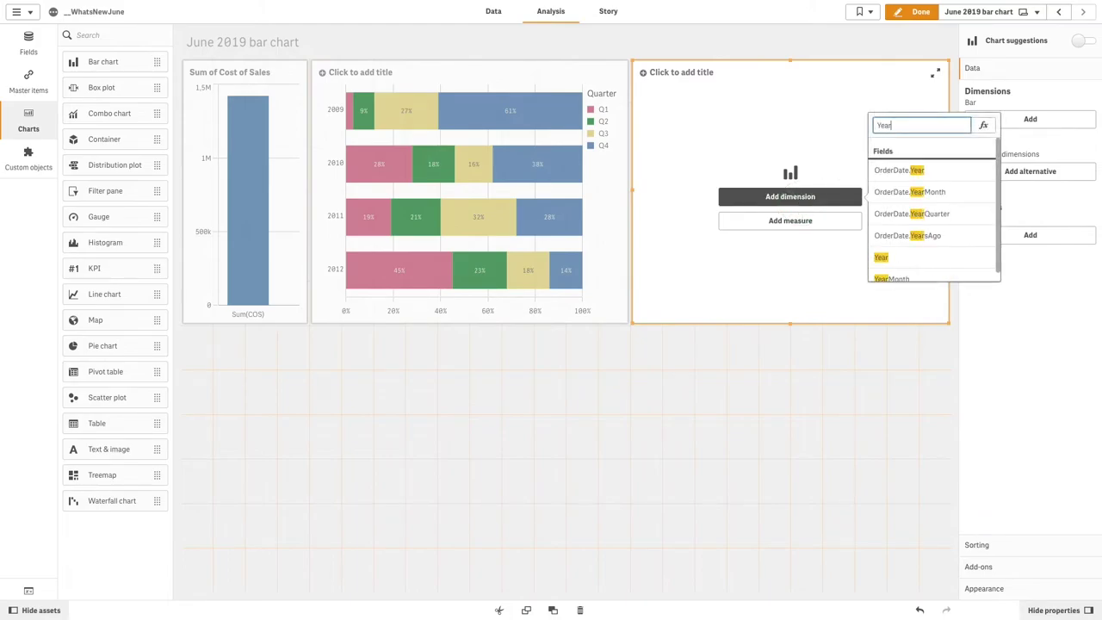
{"action": "left_click", "coordinate": [900, 257]}
Add the measures Sum(Sales)/1000 and =-Sum(COS)/1000 to the new chart
{"action": "left_click", "coordinate": [819, 227]}
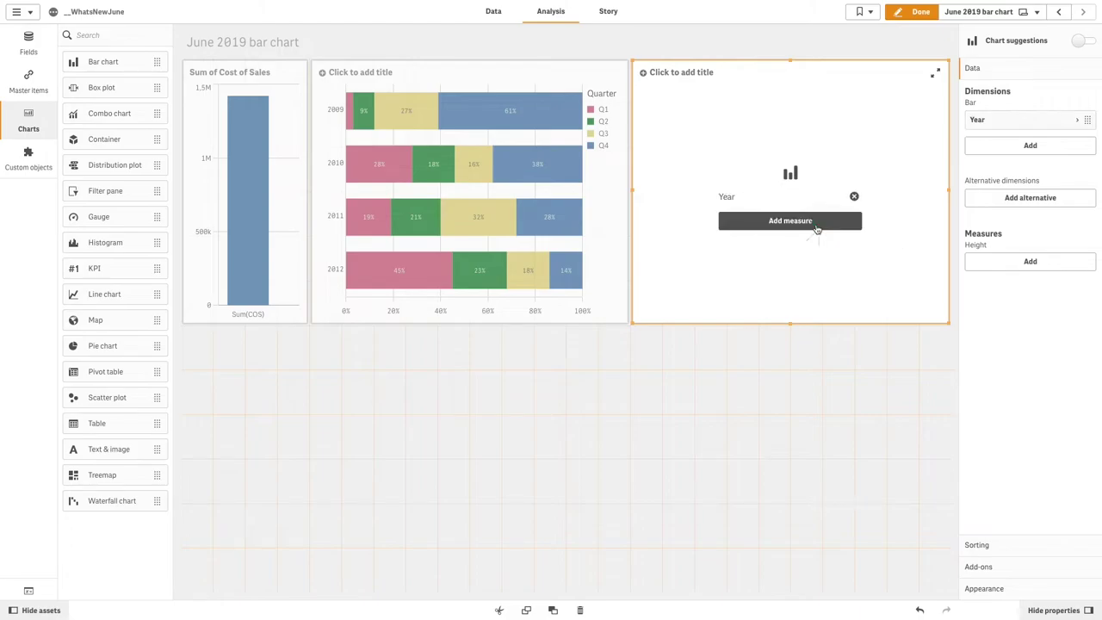
{"action": "type", "text": "Sum(Sales)/100"}
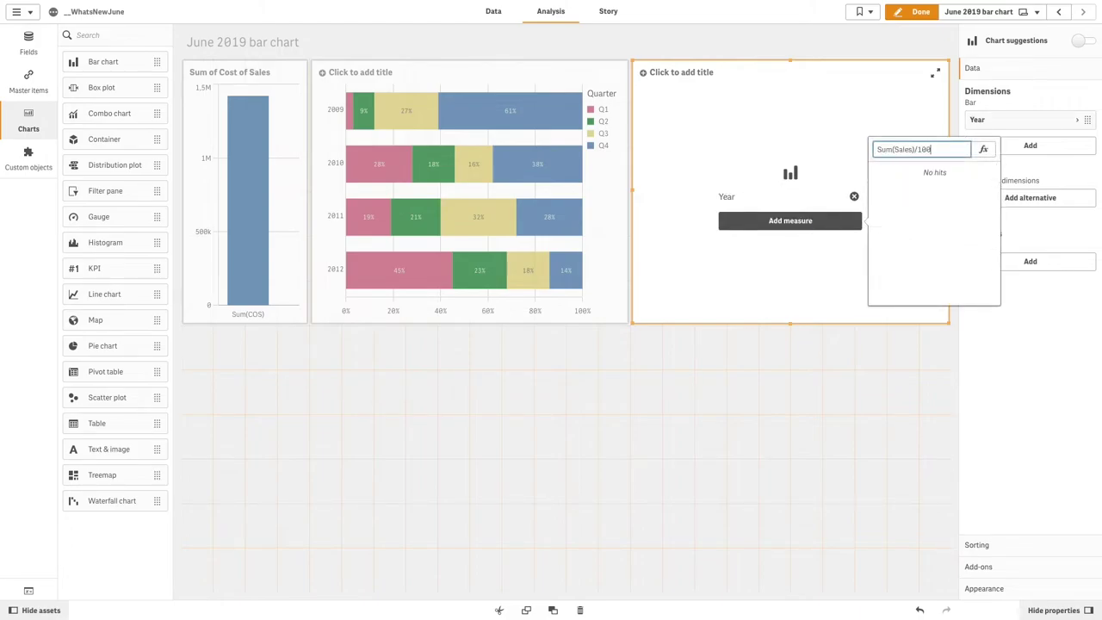
{"action": "type", "text": "0"}
{"action": "key", "text": "Return"}
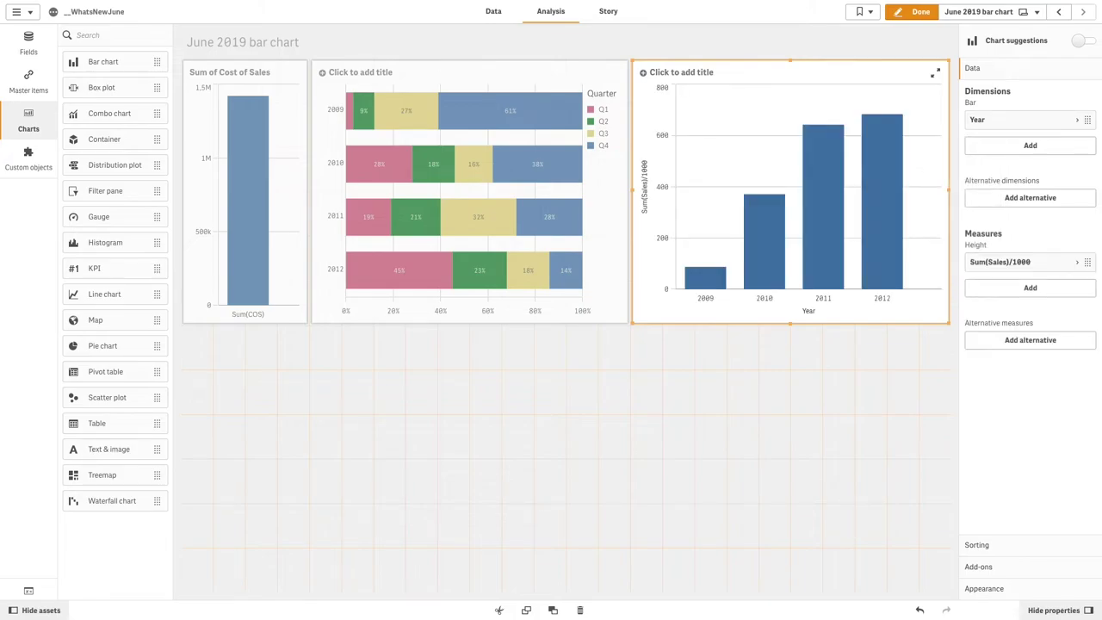
{"action": "left_click", "coordinate": [1006, 286]}
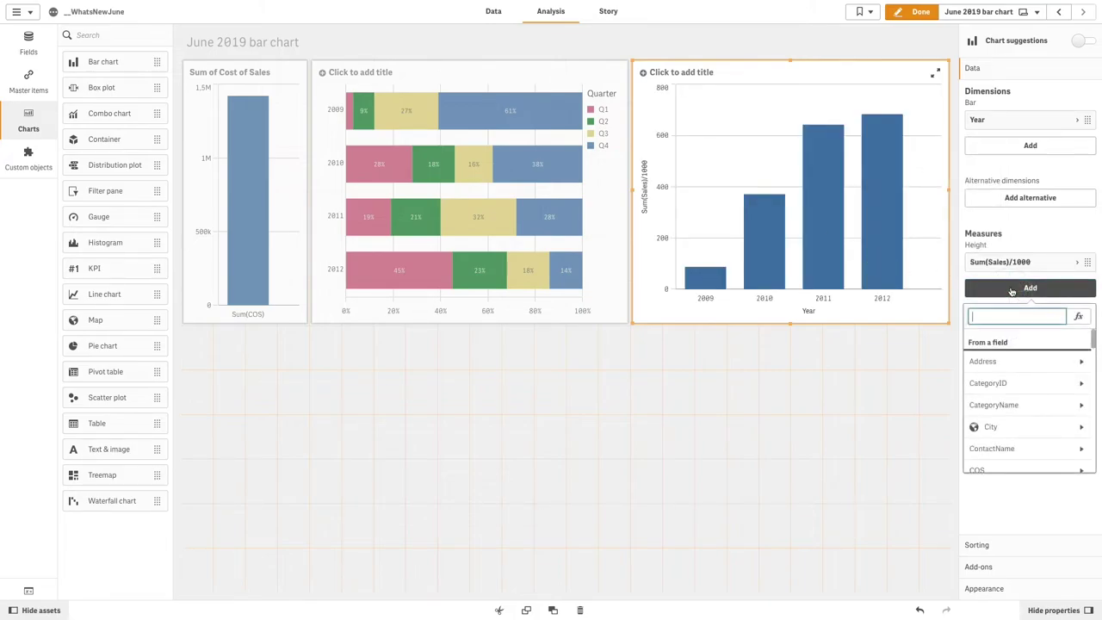
{"action": "type", "text": "=Sum(COS)/1000"}
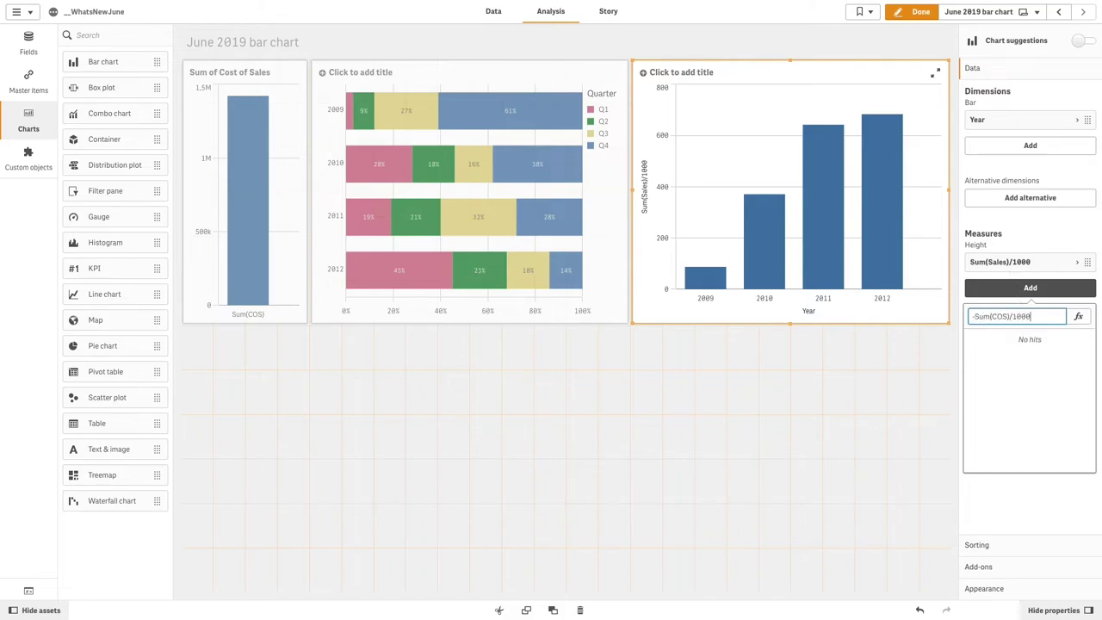
{"action": "key", "text": "Return"}
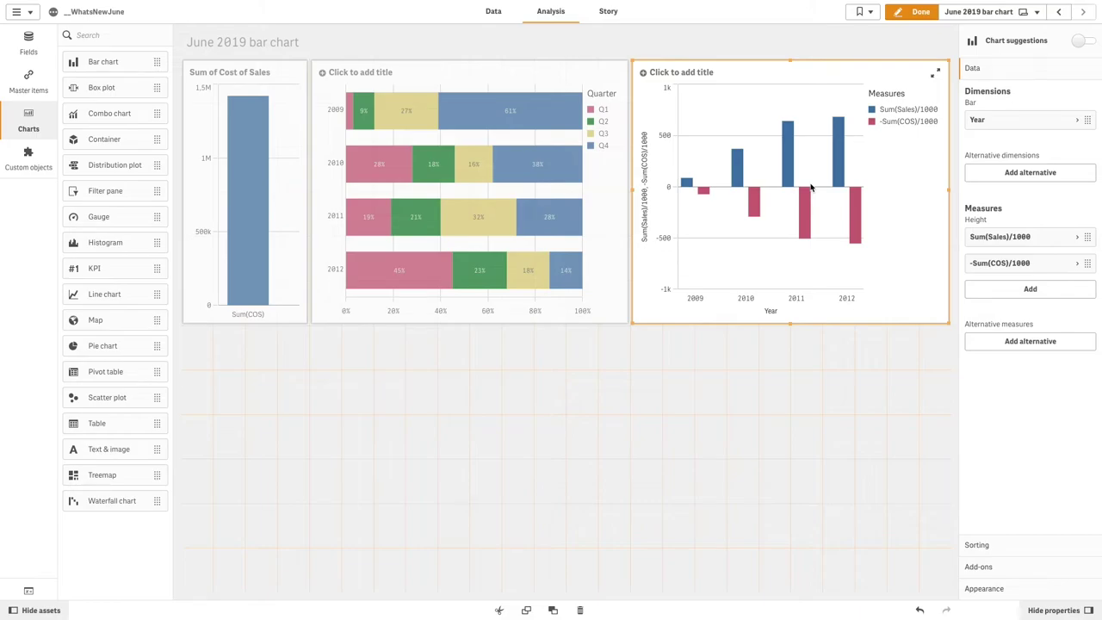
Stack the sales and cost bars, with value labels On and segment labels Auto
{"action": "left_click", "coordinate": [1007, 590]}
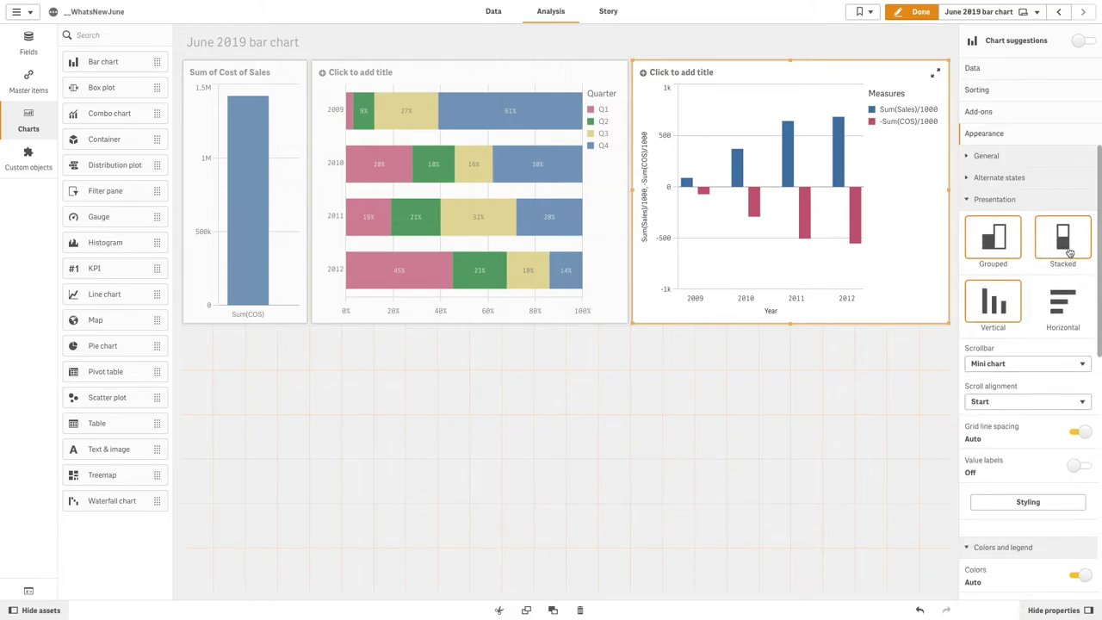
{"action": "left_click", "coordinate": [1063, 241]}
{"action": "left_click", "coordinate": [1082, 467]}
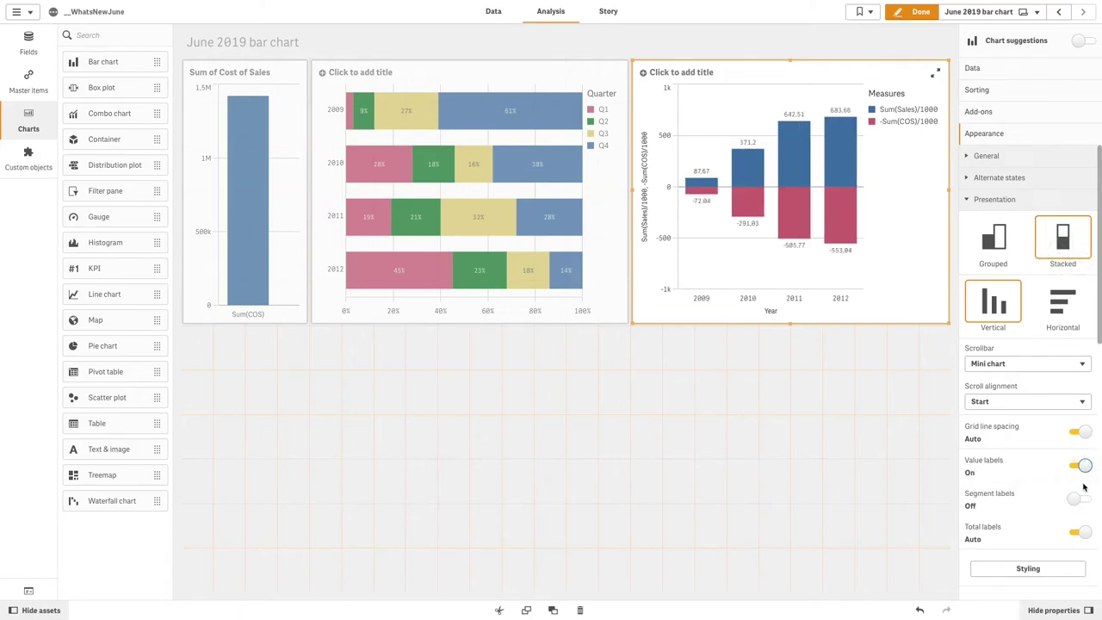
{"action": "left_click", "coordinate": [1083, 499]}
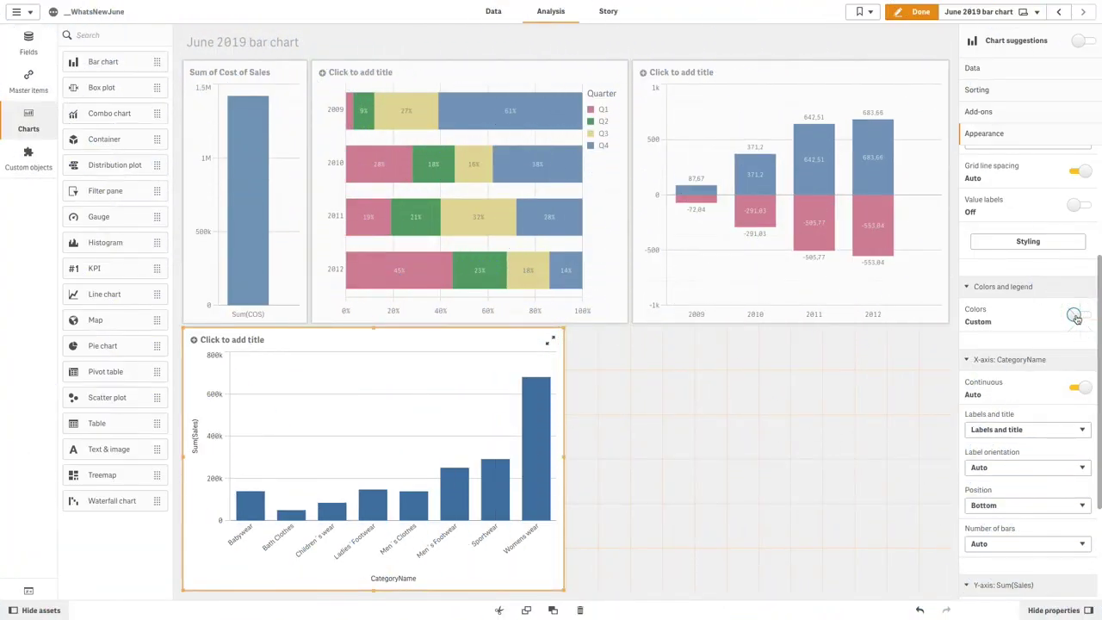
Colour the category sales bars with a custom dark green
{"action": "left_click", "coordinate": [1074, 369]}
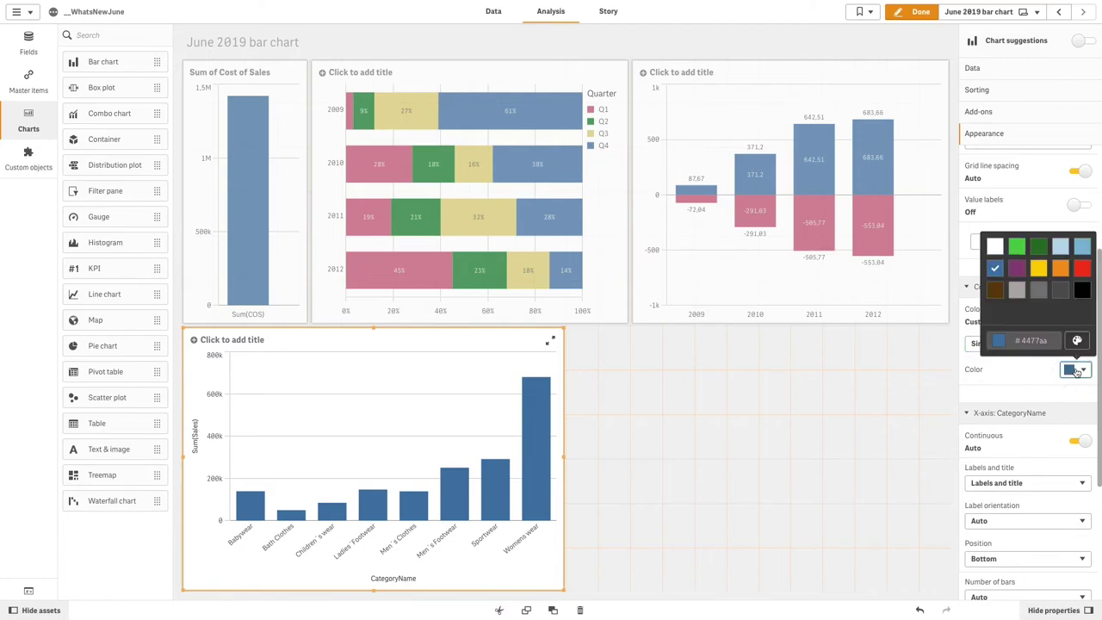
{"action": "left_click", "coordinate": [1040, 250]}
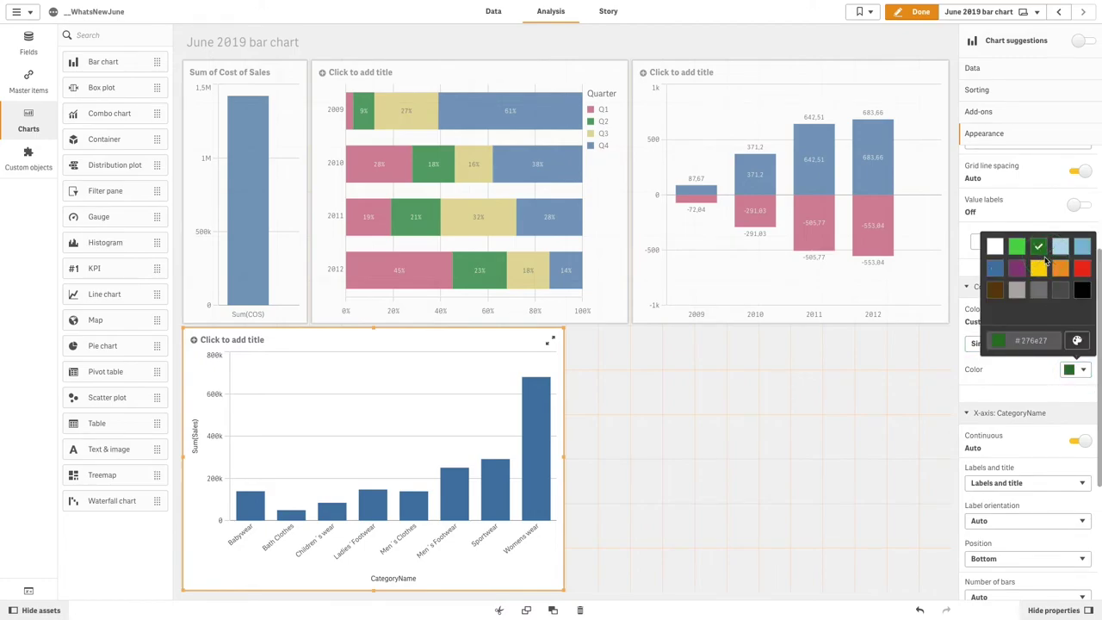
{"action": "left_click", "coordinate": [1040, 379]}
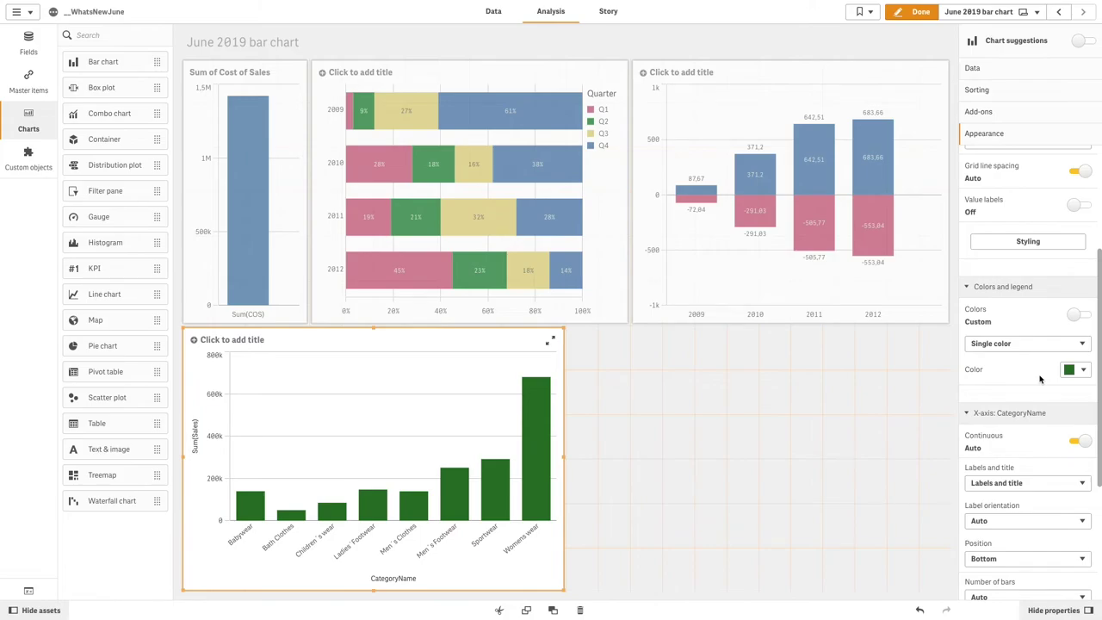
Give the bars a small light green outline and a slightly narrower bar width
{"action": "scroll", "coordinate": [1040, 370], "scroll_direction": "up", "scroll_amount": 2}
{"action": "left_click", "coordinate": [1039, 345]}
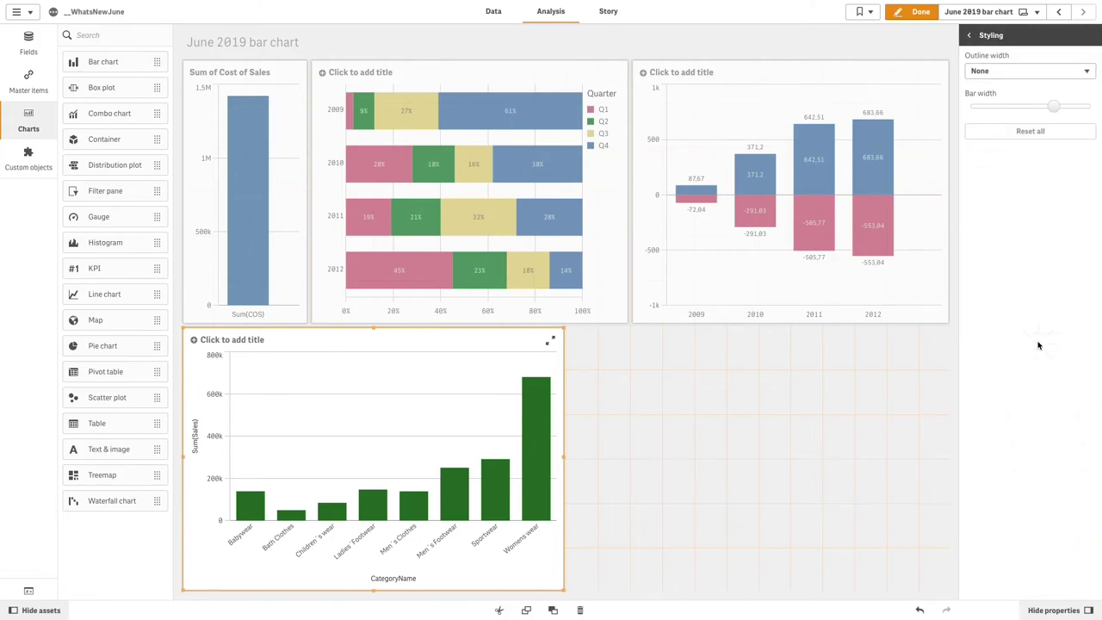
{"action": "left_click", "coordinate": [992, 75]}
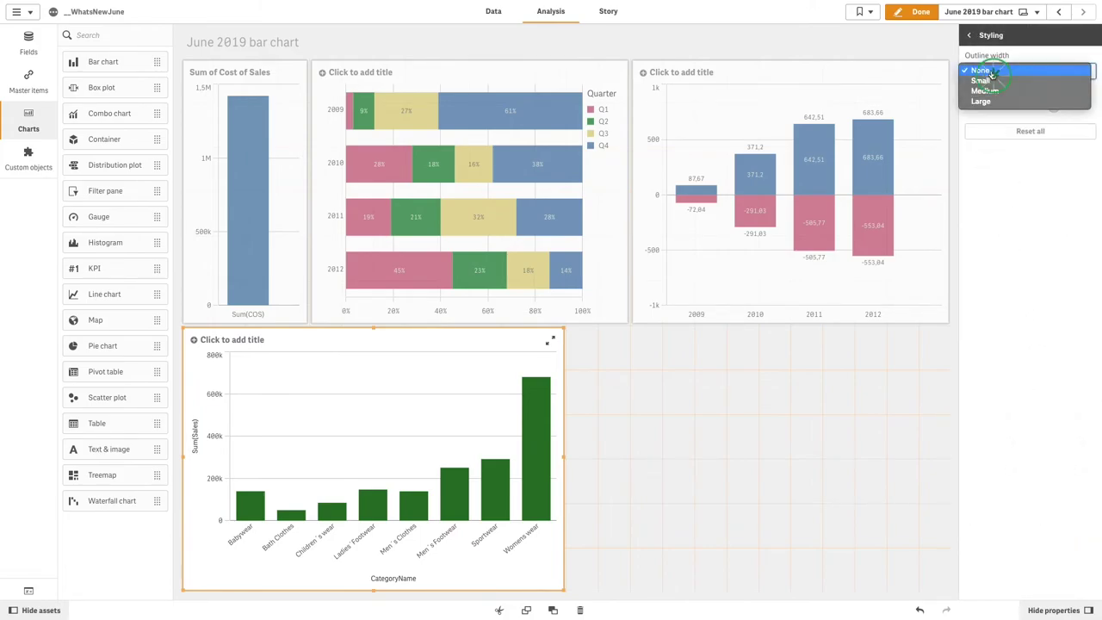
{"action": "left_click", "coordinate": [1007, 85]}
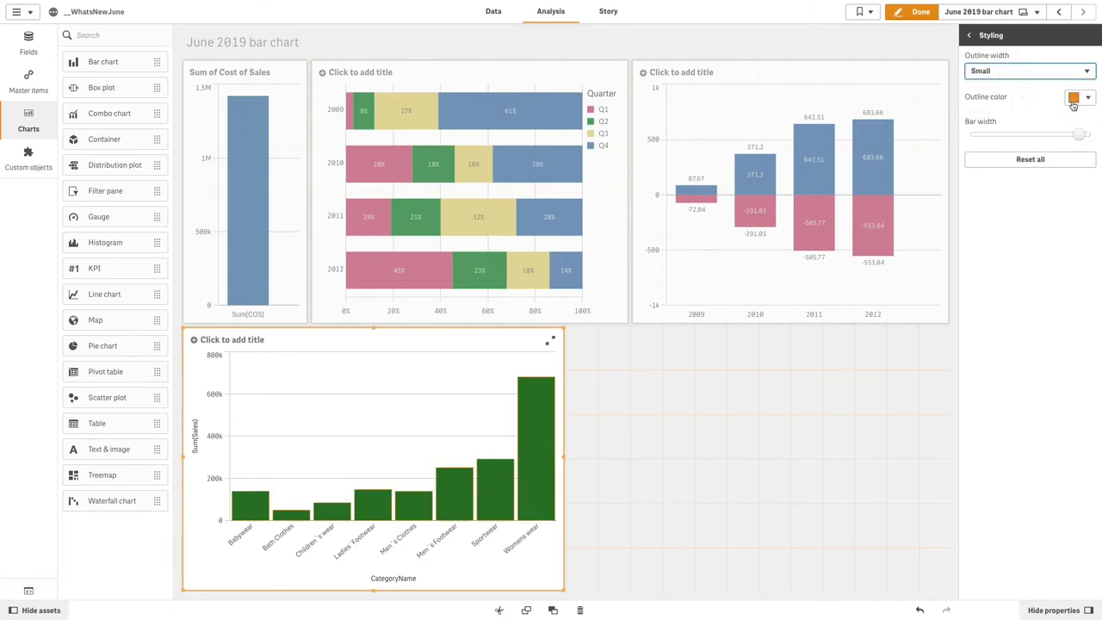
{"action": "left_click", "coordinate": [1079, 97]}
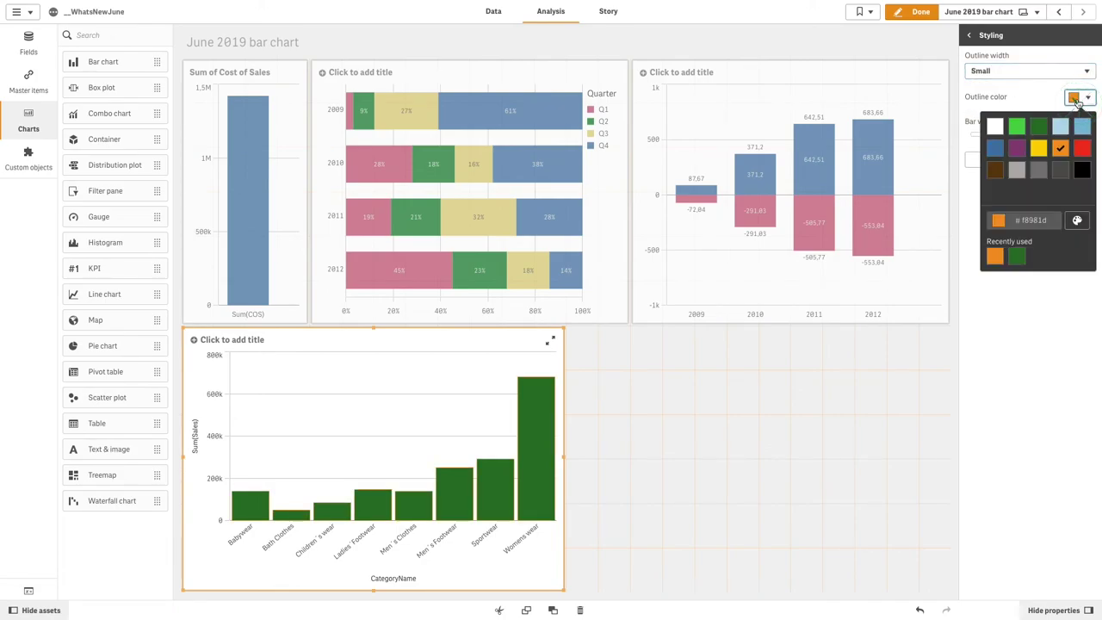
{"action": "left_click", "coordinate": [1016, 127]}
{"action": "left_click", "coordinate": [984, 100]}
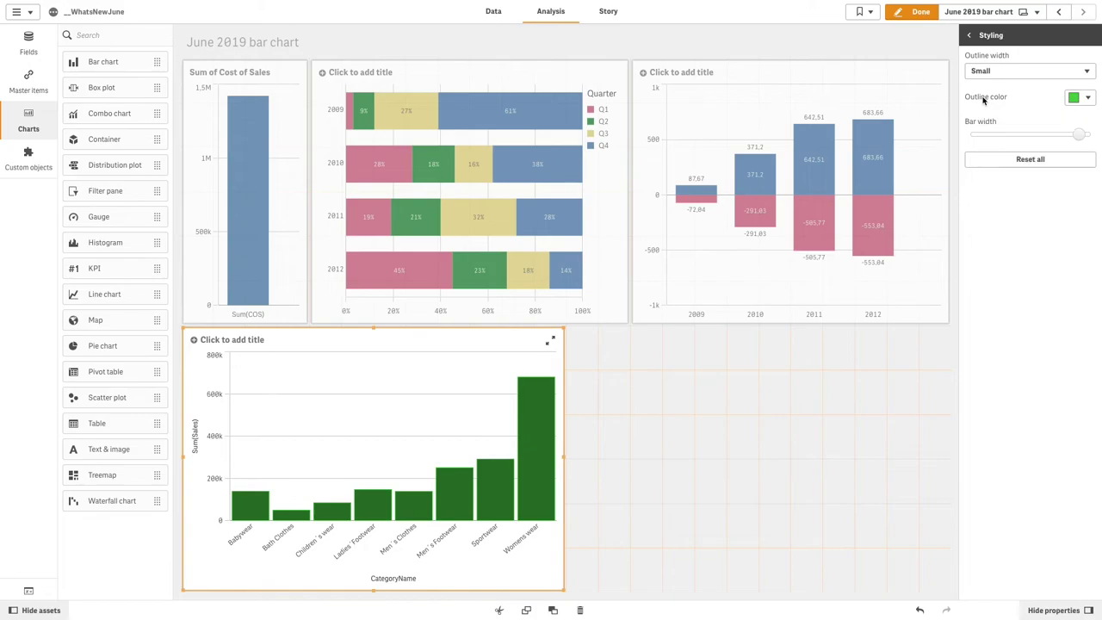
{"action": "left_click_drag", "start_coordinate": [1079, 135], "coordinate": [1099, 135]}
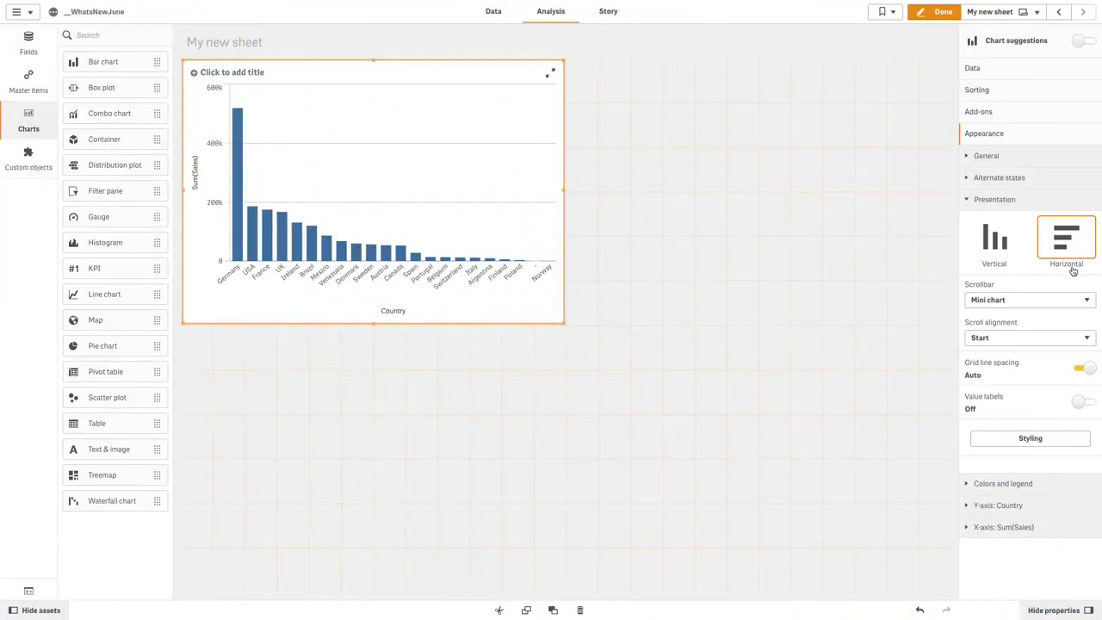
Make the country sales chart horizontal and set custom colours by dimension (Country)
{"action": "left_click", "coordinate": [1073, 271]}
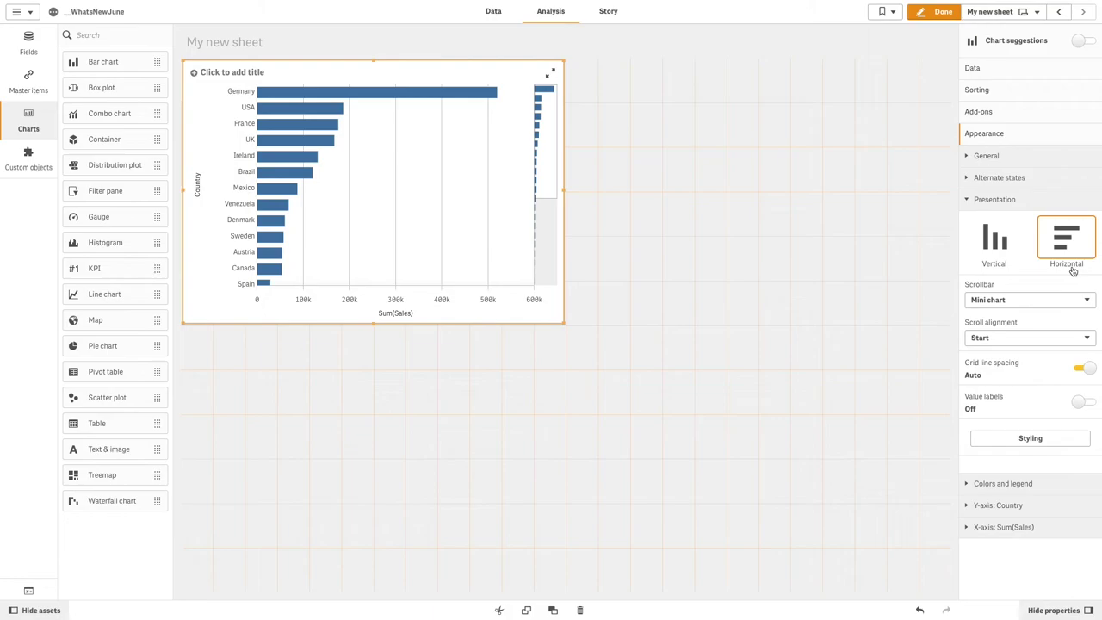
{"action": "left_click", "coordinate": [1021, 485]}
{"action": "left_click", "coordinate": [1082, 511]}
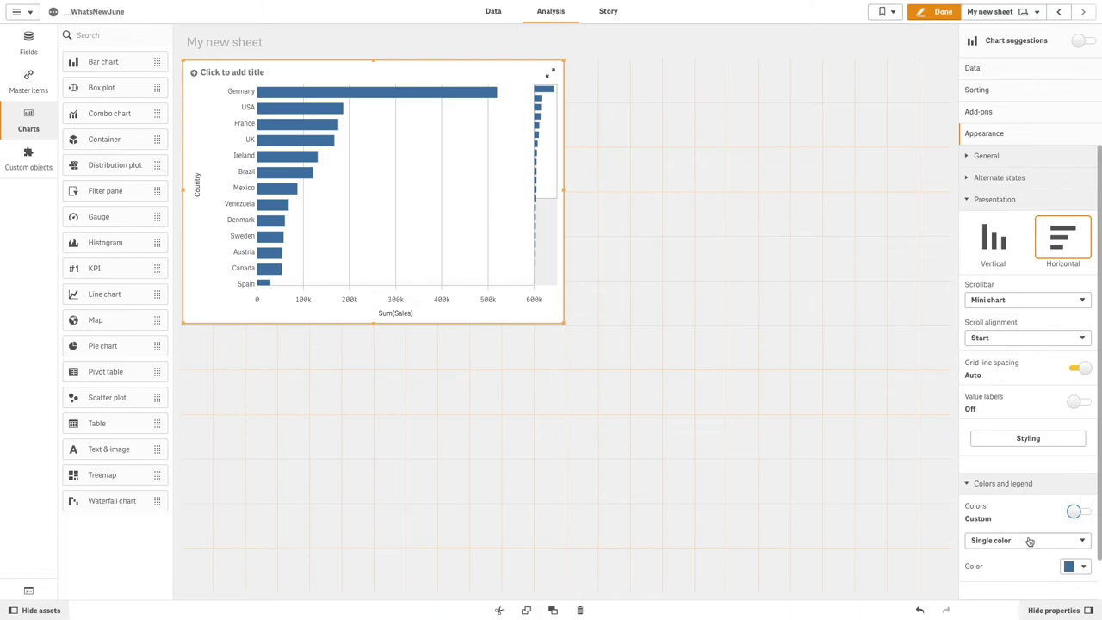
{"action": "left_click", "coordinate": [1030, 541]}
{"action": "left_click", "coordinate": [1025, 536]}
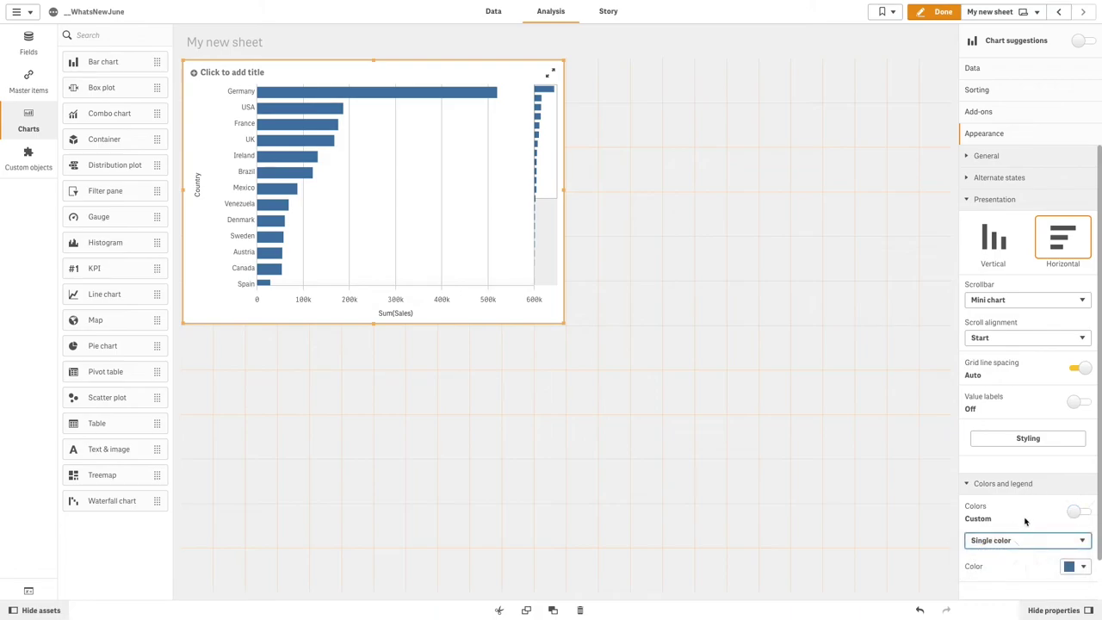
{"action": "key", "text": "Down"}
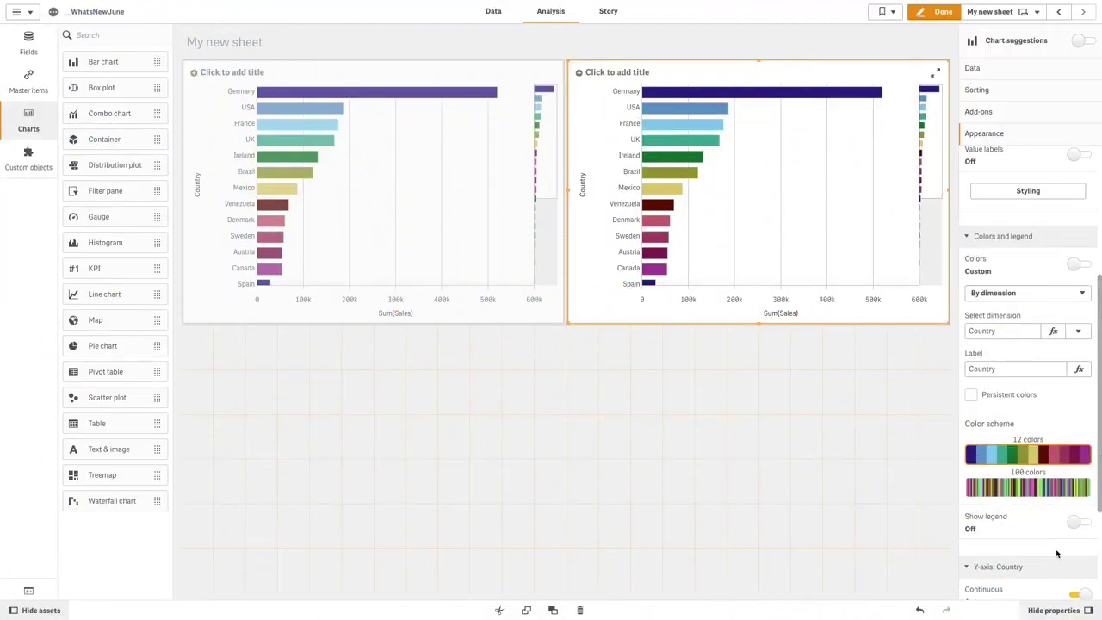
Set the country chart's Y-axis number of bars to Max so every country shows
{"action": "left_click", "coordinate": [1058, 554]}
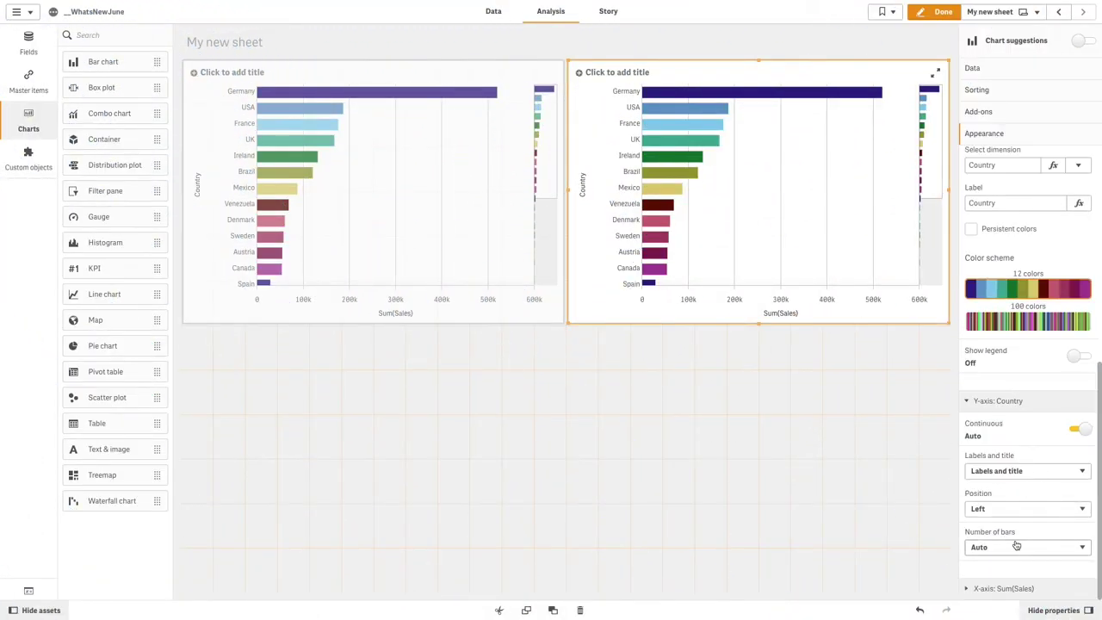
{"action": "left_click", "coordinate": [1016, 548]}
{"action": "left_click", "coordinate": [979, 558]}
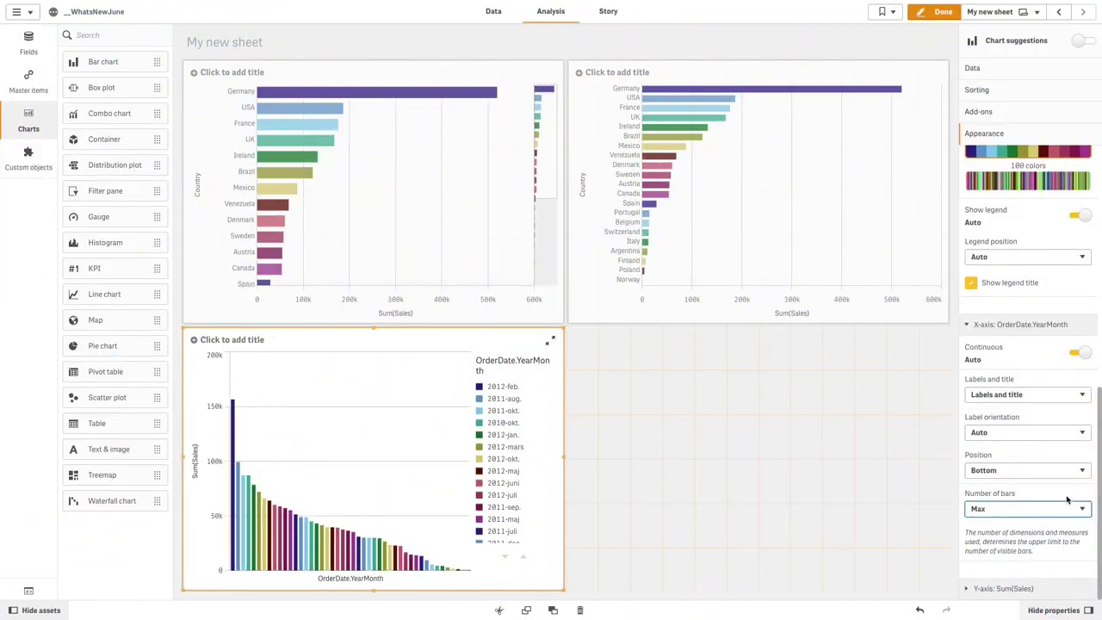
Limit the monthly sales chart to a custom maximum of 12 bars
{"action": "left_click", "coordinate": [1072, 511]}
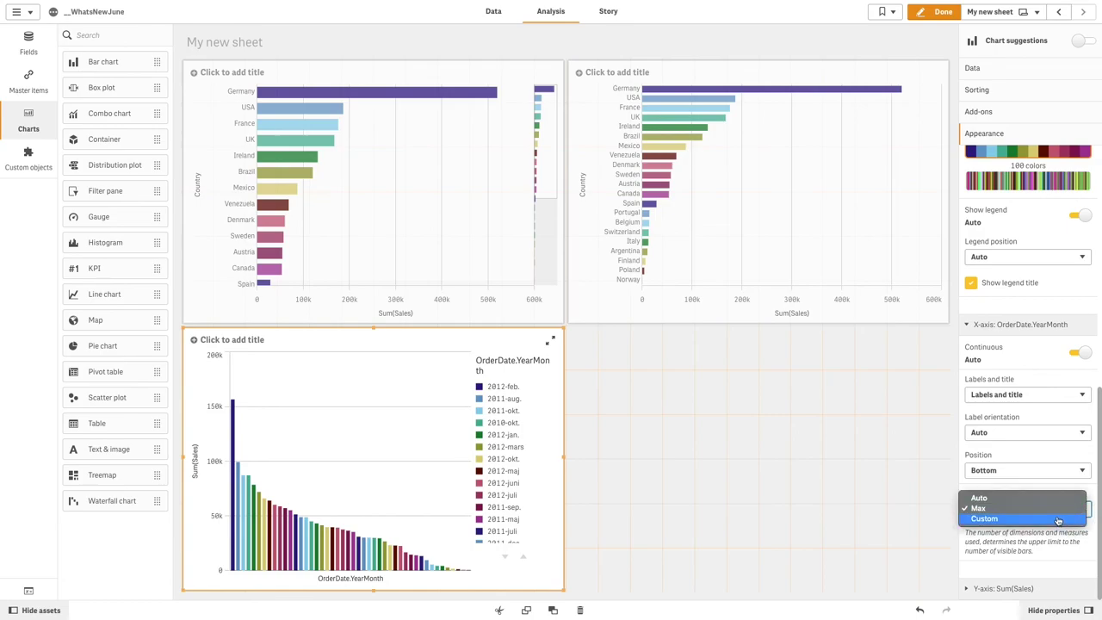
{"action": "left_click", "coordinate": [1058, 519]}
{"action": "left_click", "coordinate": [1004, 551]}
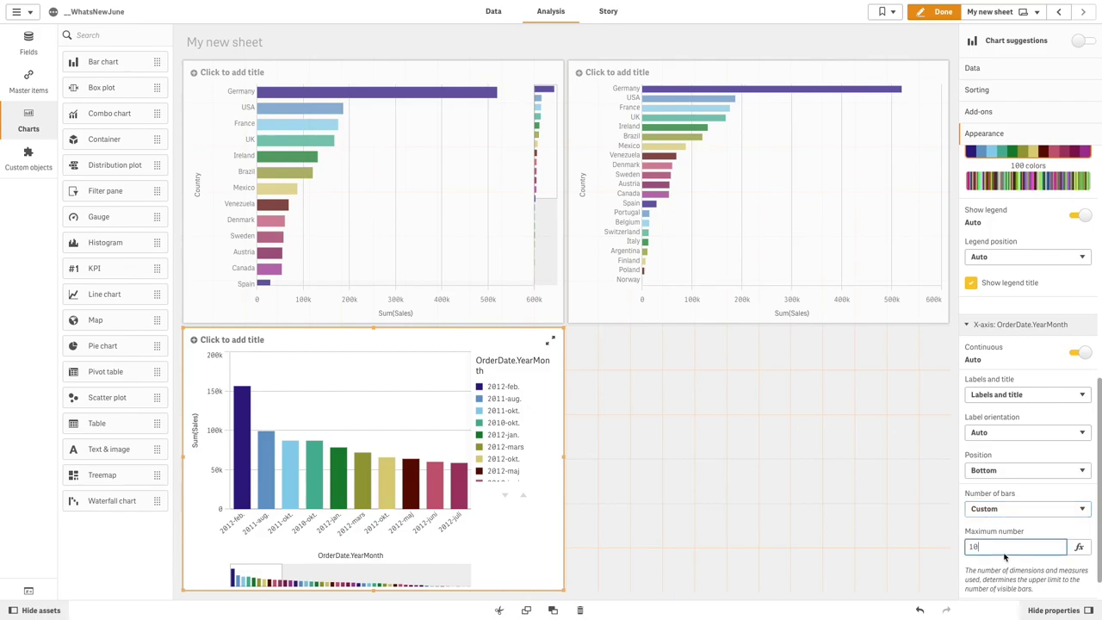
{"action": "type", "text": "12"}
{"action": "key", "text": "Tab"}
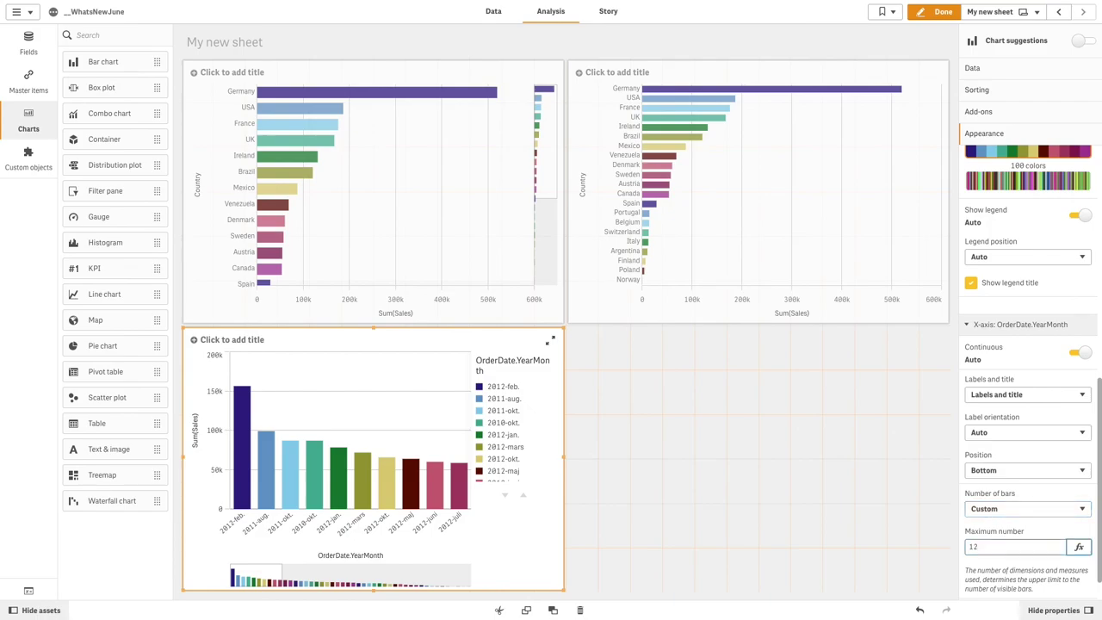